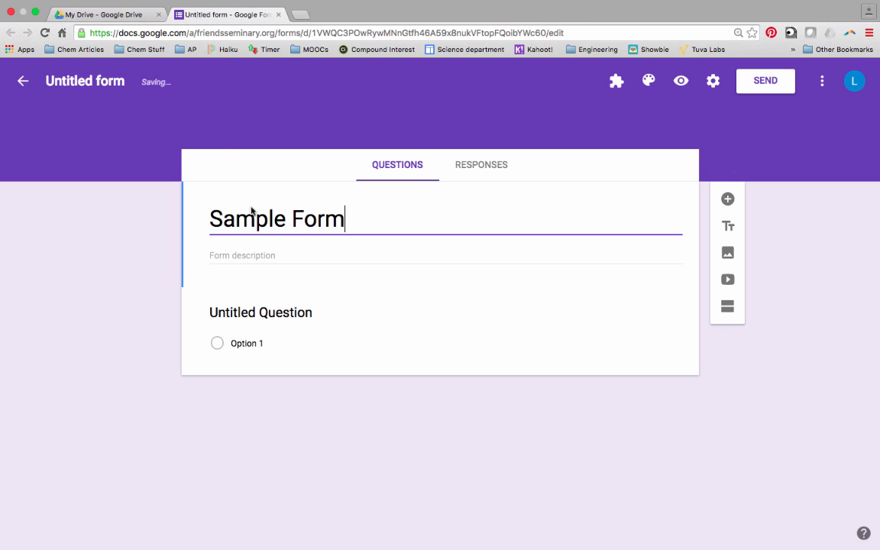
Step: Name the form file Sample Form and enable Collect email address in the form's settings
click(102, 82)
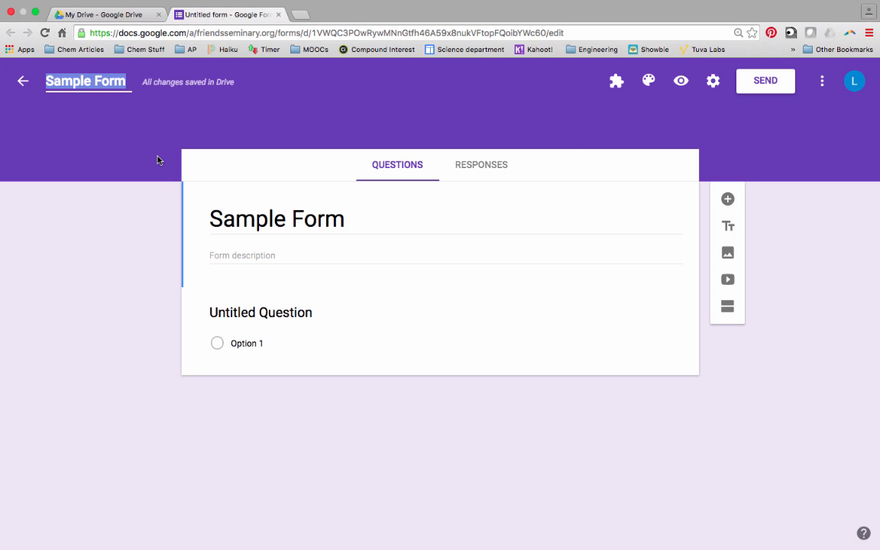
click(712, 82)
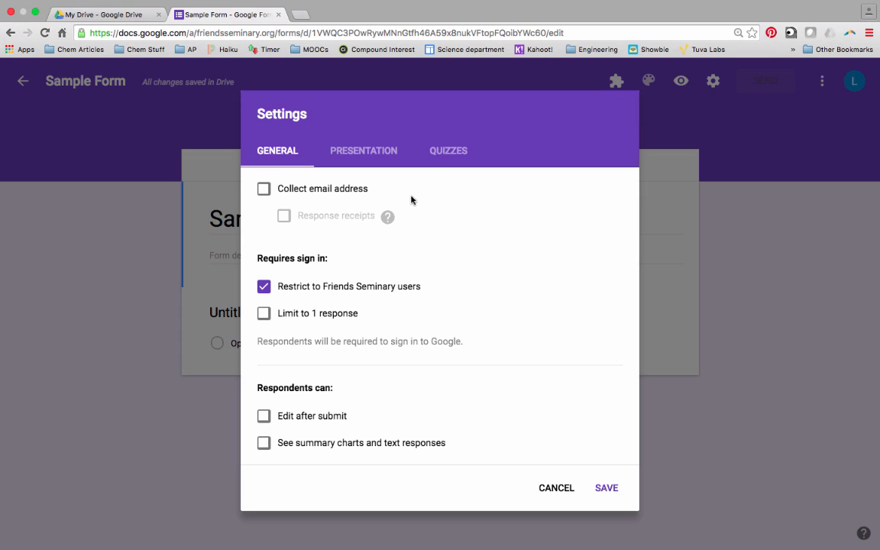
click(263, 191)
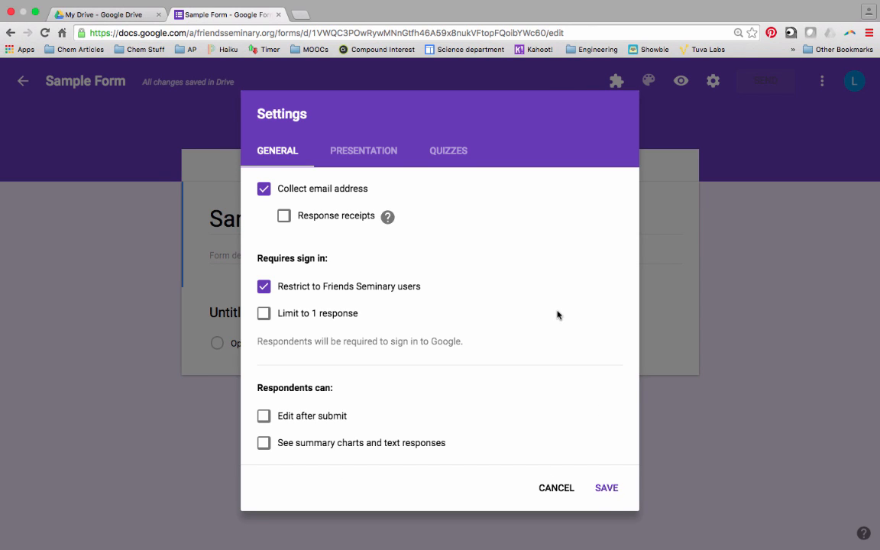
Step: Preview the quiz options by switching Make this a quiz on and back off
click(456, 149)
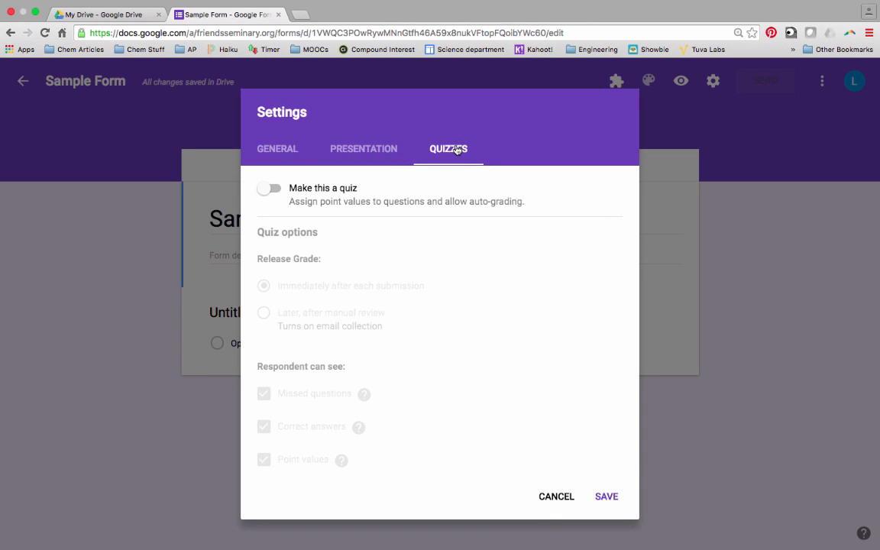
click(269, 191)
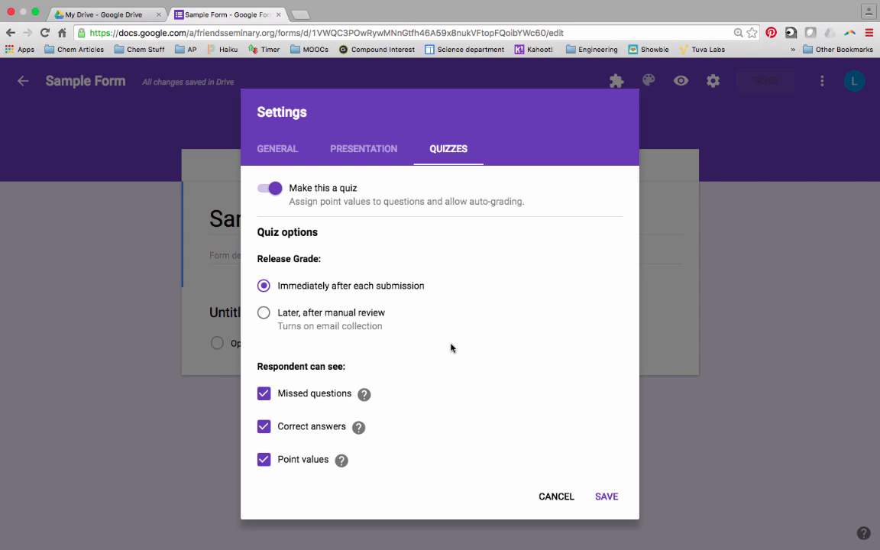
click(271, 189)
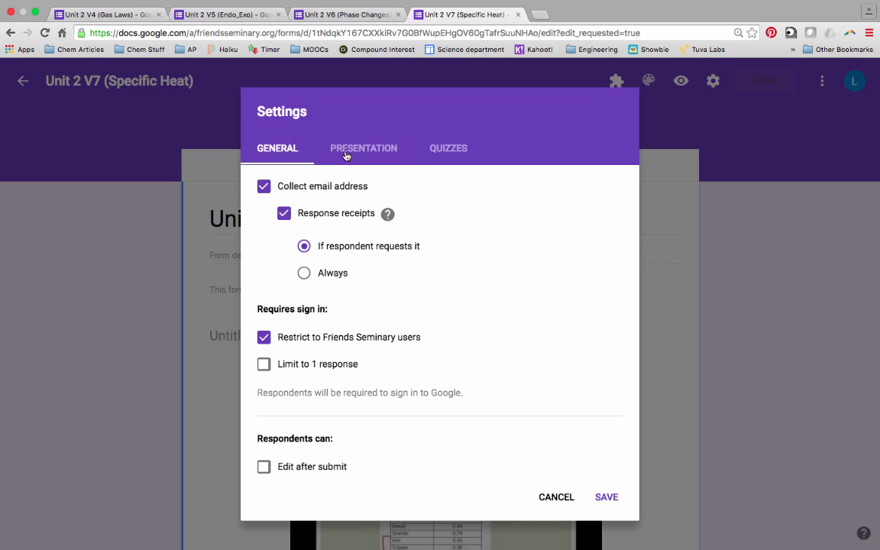
Step: Review the presentation settings and confirmation message of the Unit 2 V7 (Specific Heat) form, and save the Sample Form settings
click(355, 157)
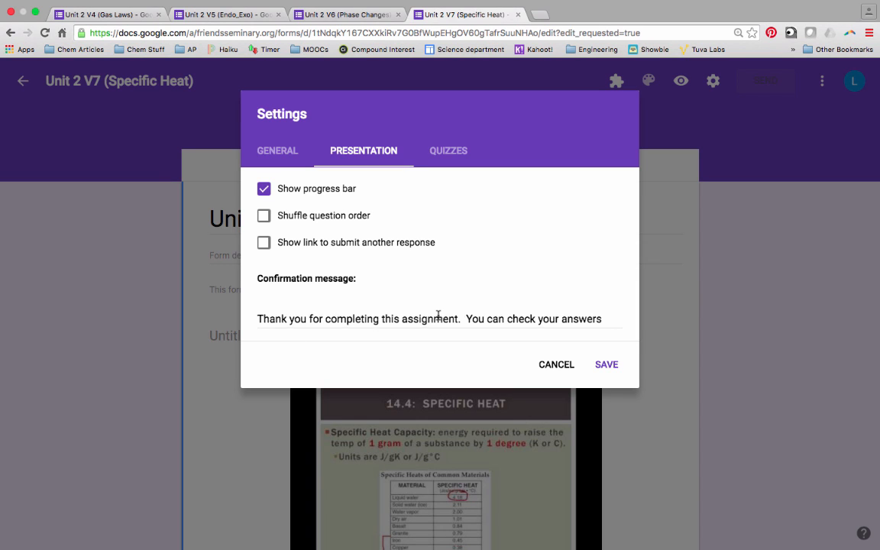
scroll(428, 319, down, 3)
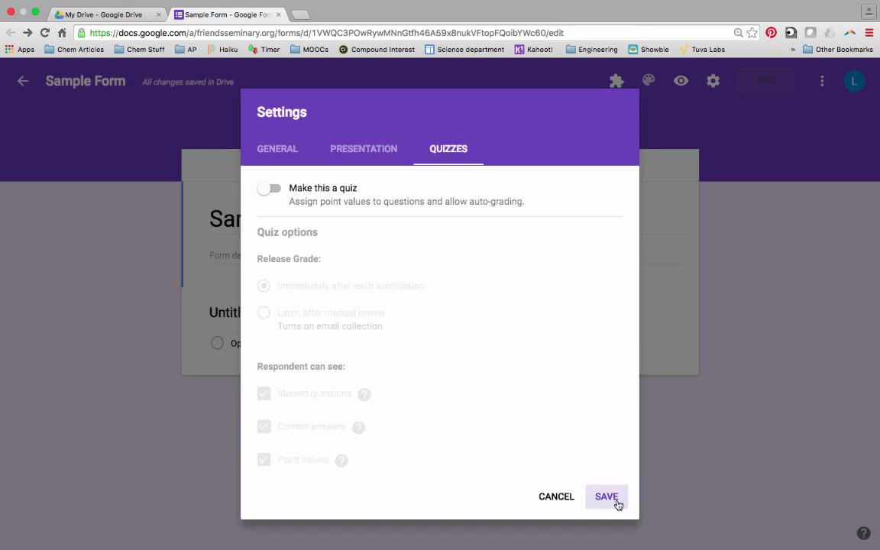
click(615, 498)
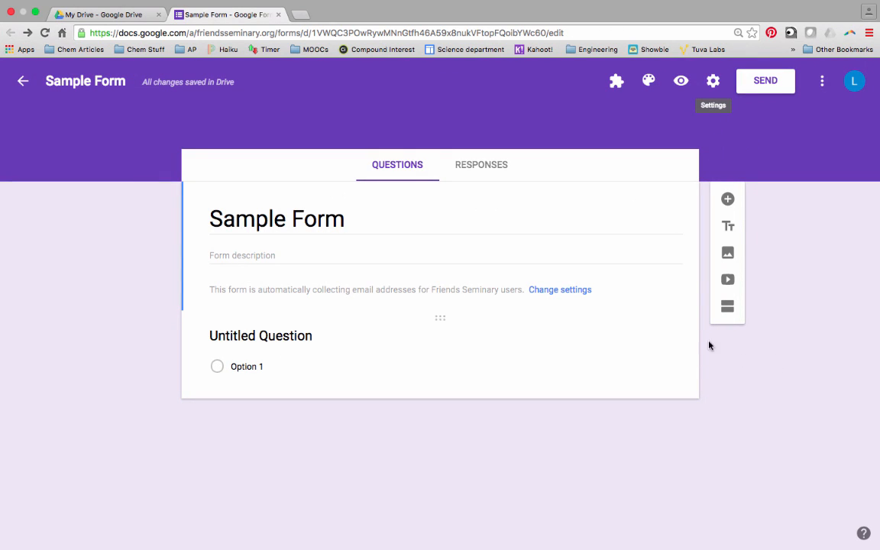
click(729, 281)
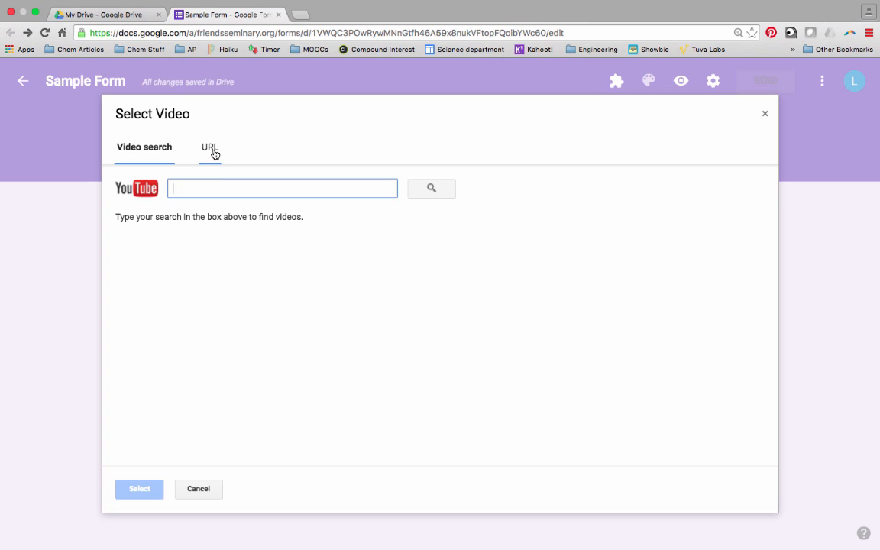
click(214, 150)
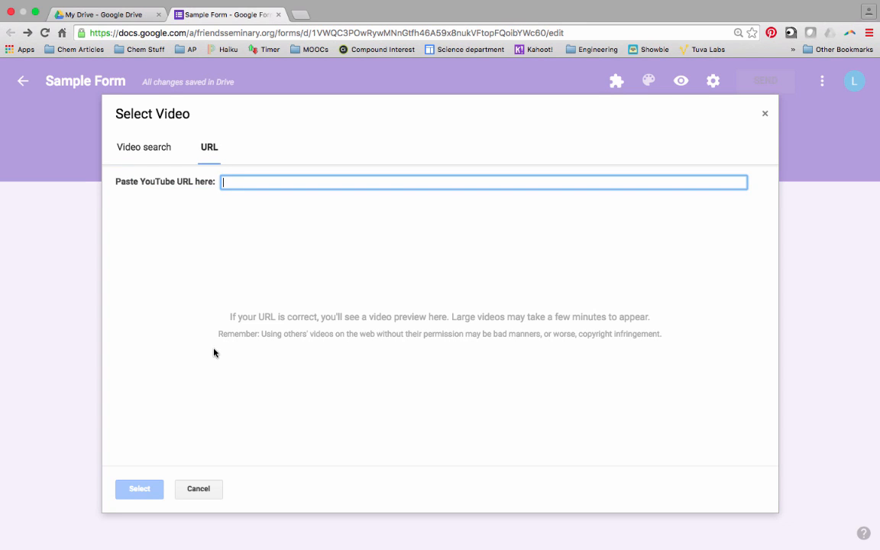
text(https://youtu.be/cS6N3ZRGkR8)
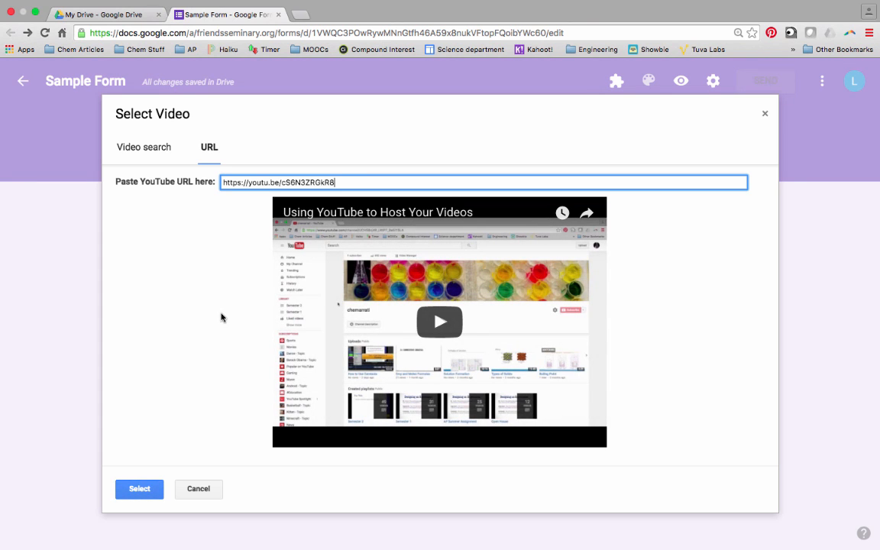
click(140, 490)
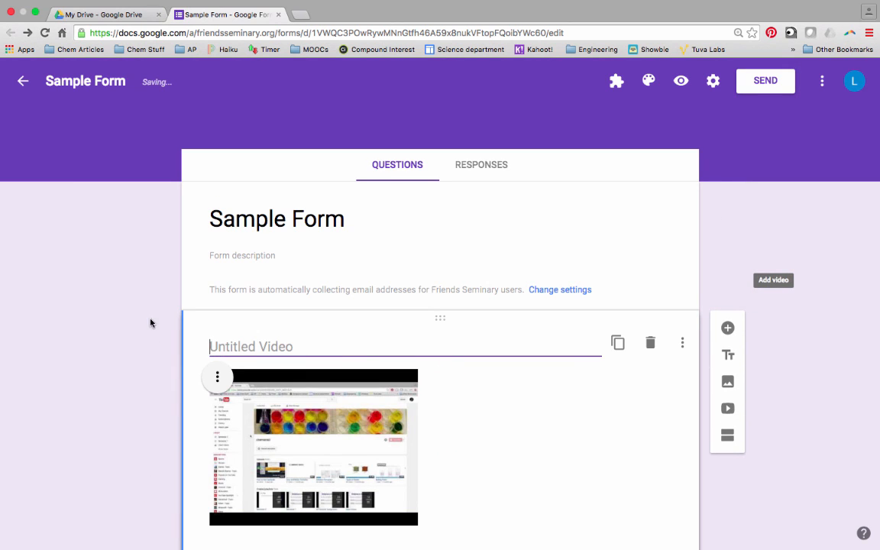
Step: Enlarge the inserted video proportionally so it fills most of the form's width
scroll(149, 320, down, 3)
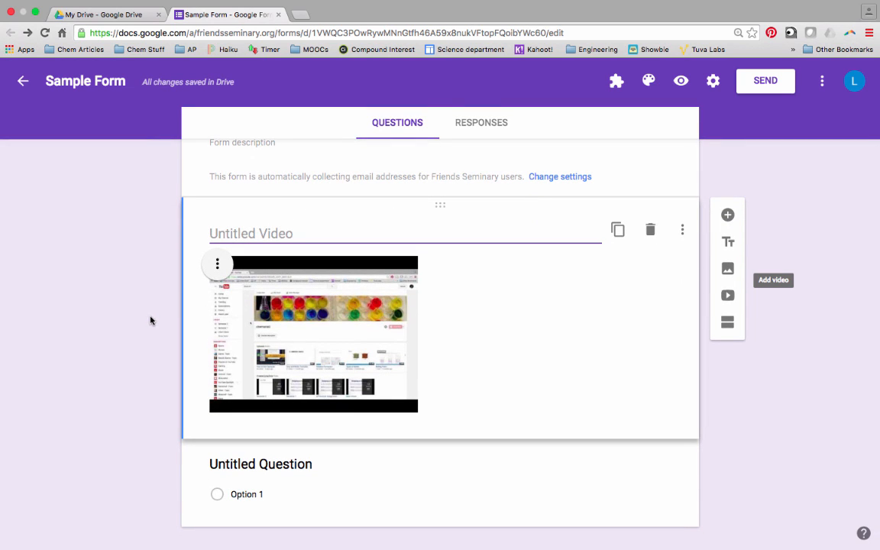
click(314, 337)
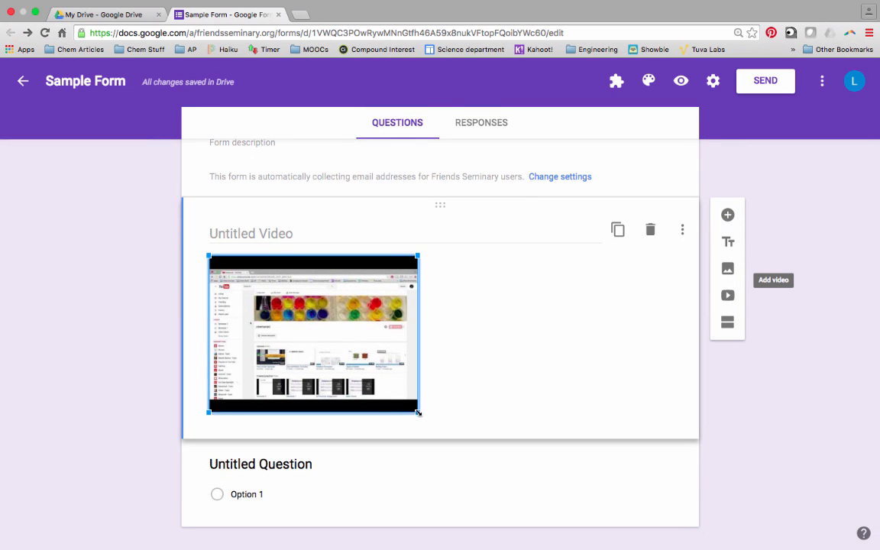
drag(416, 411, 650, 465)
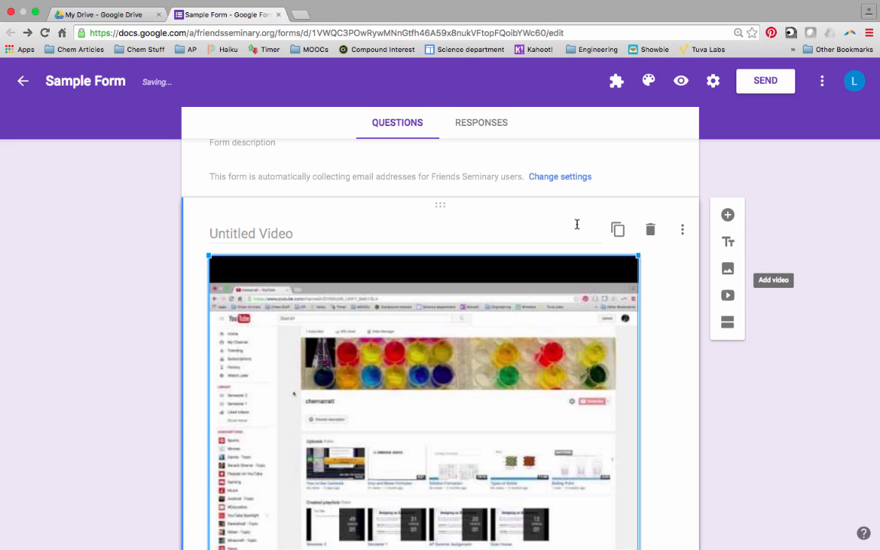
scroll(577, 227, down, 3)
scroll(577, 228, up, 1)
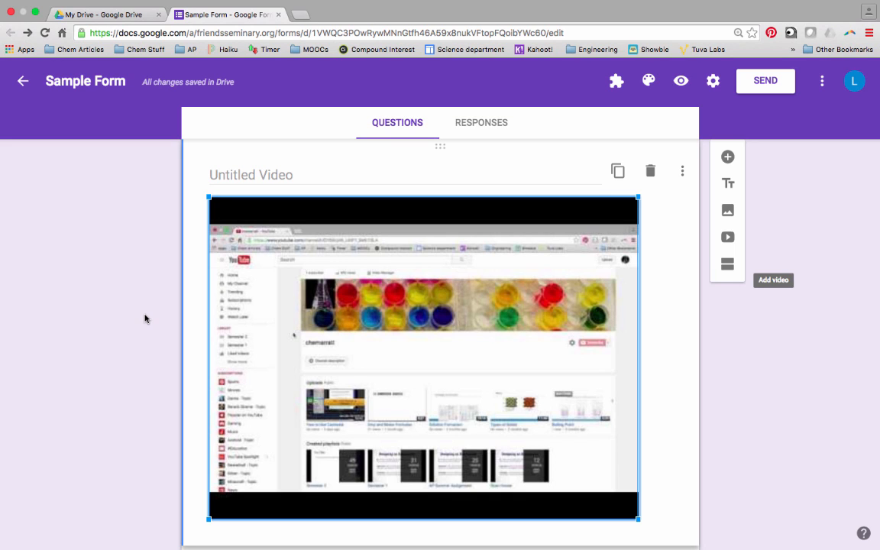
Step: Center align the enlarged video within its section of the form
scroll(145, 319, down, 3)
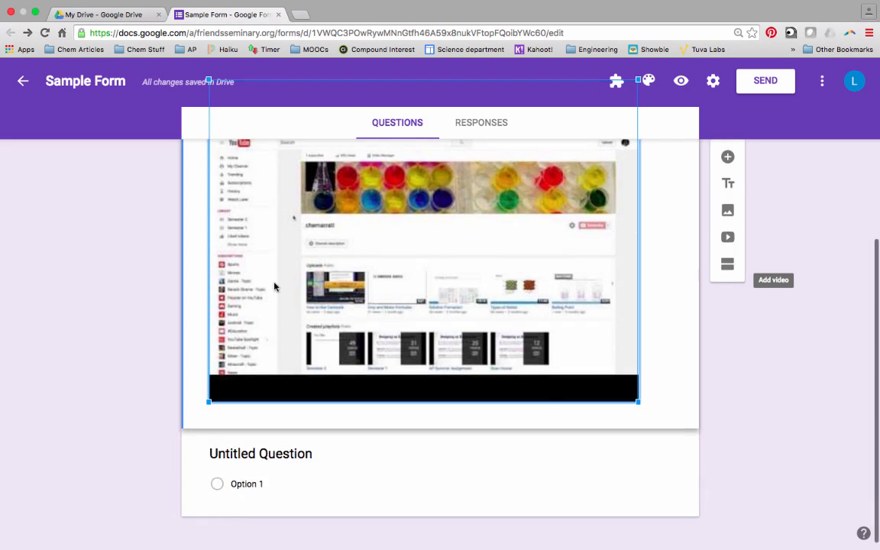
scroll(274, 286, up, 4)
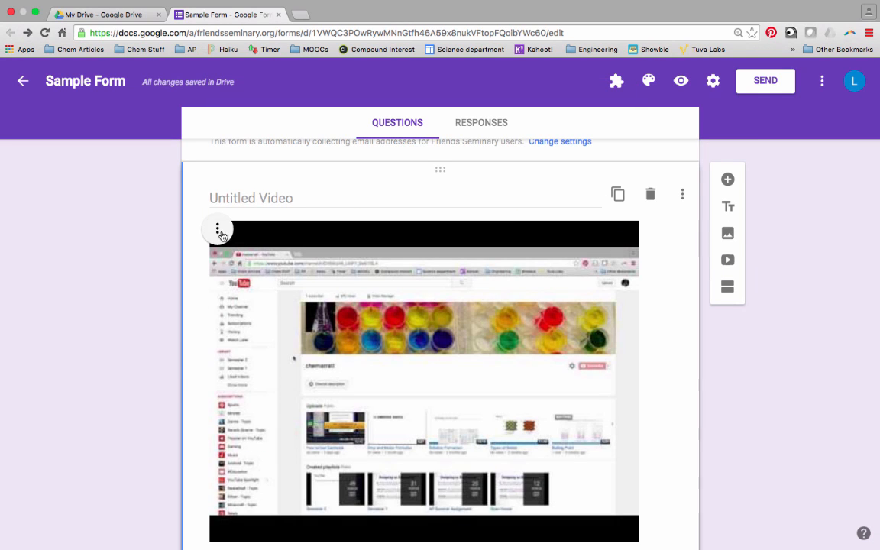
click(220, 231)
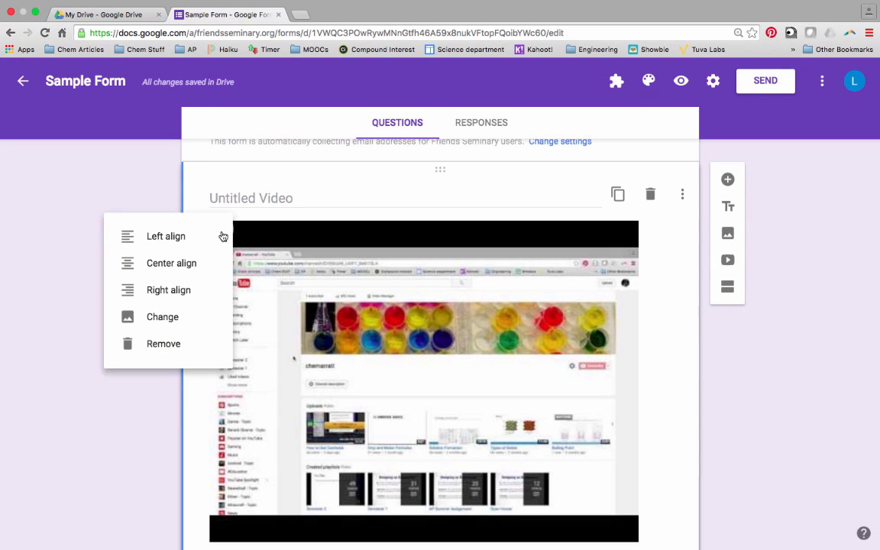
click(191, 273)
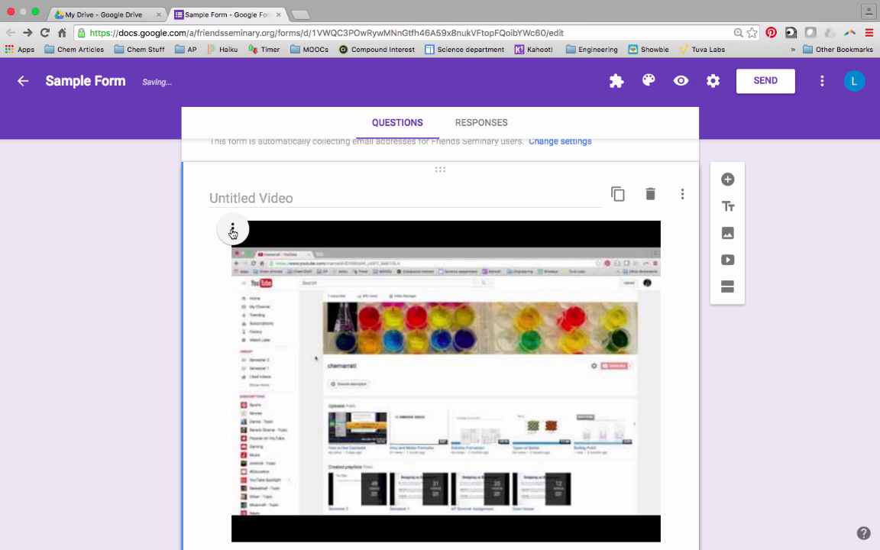
Step: Title the untitled question below the video "1.) First question"
scroll(200, 261, down, 1)
scroll(201, 260, down, 1)
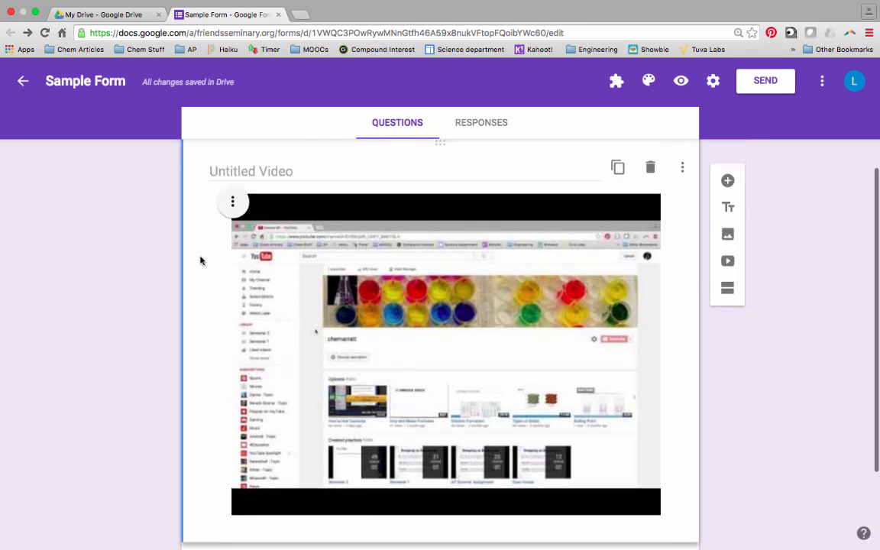
scroll(200, 258, up, 2)
scroll(147, 273, down, 4)
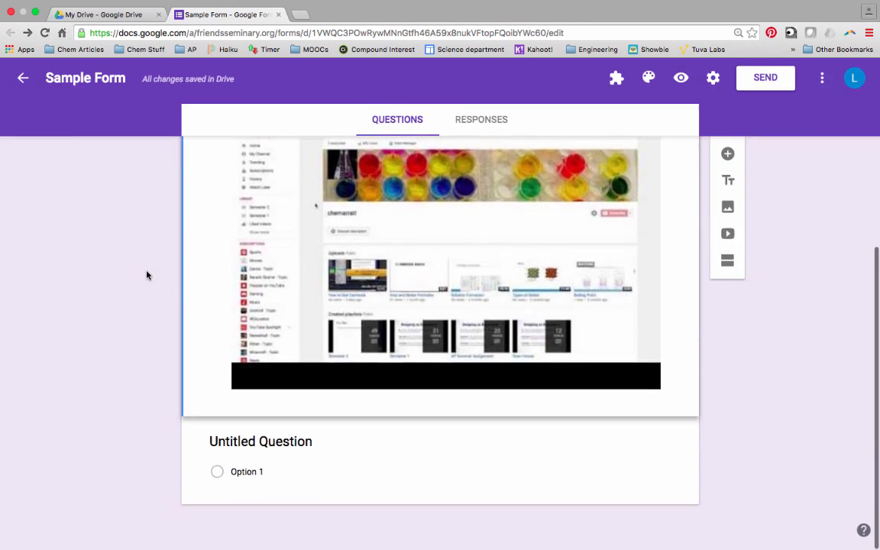
click(244, 444)
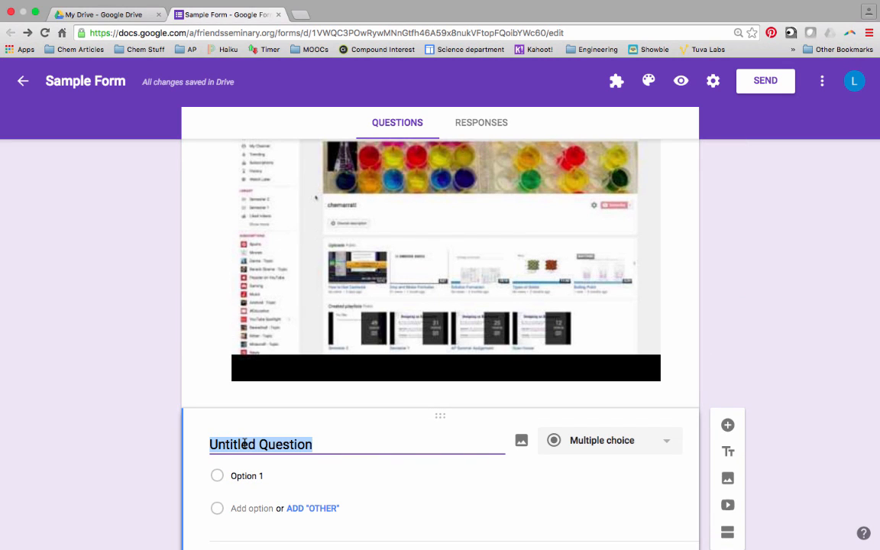
text(1.))
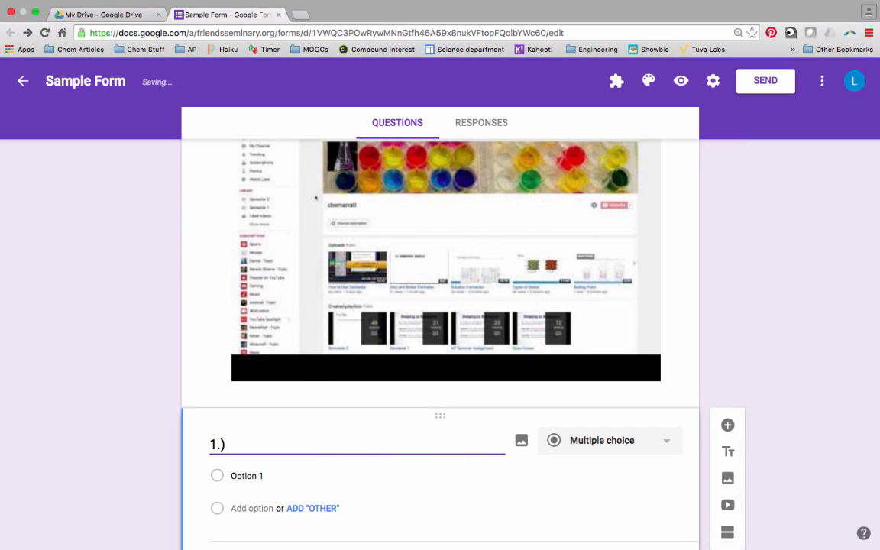
text( First question)
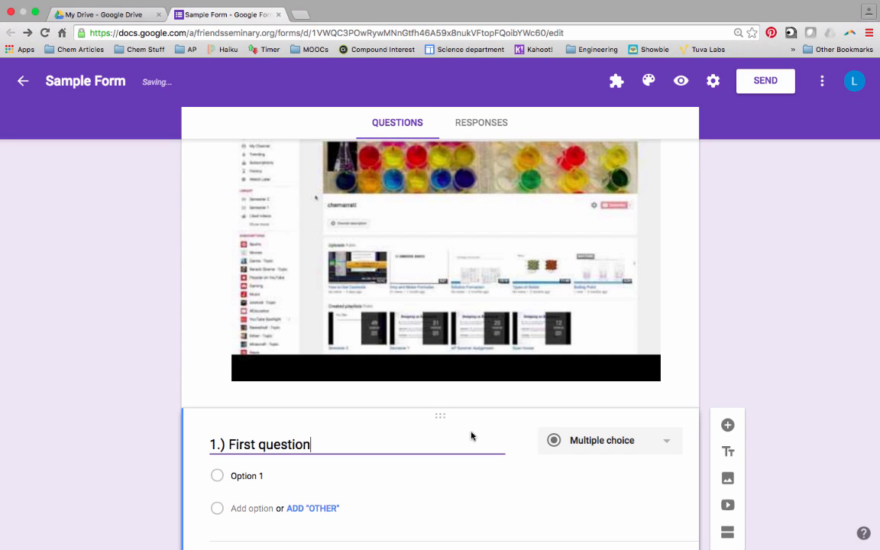
Step: Examine the question types available for the first question, keeping Multiple choice
click(664, 445)
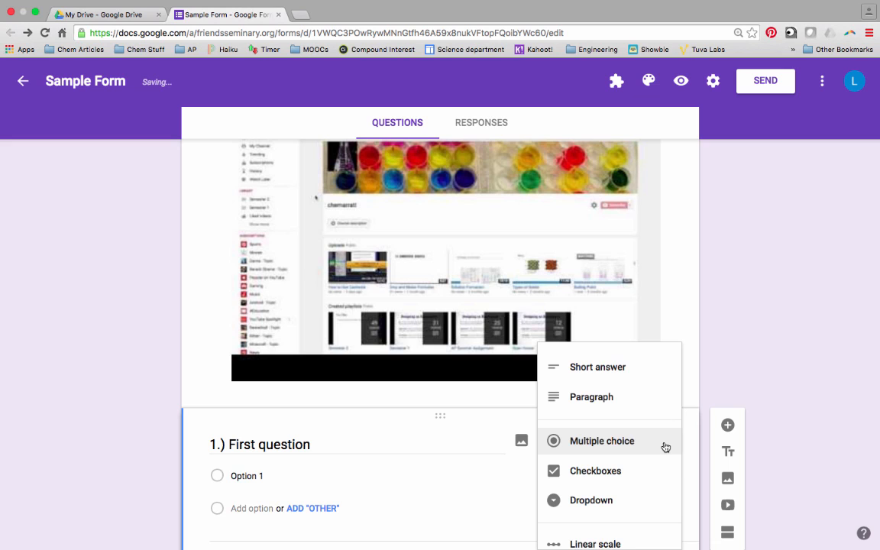
scroll(652, 298, down, 2)
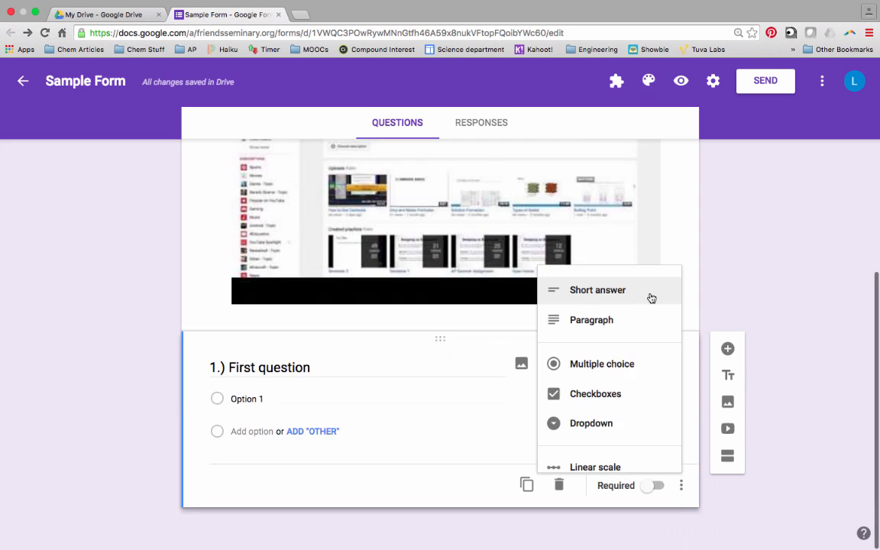
scroll(651, 298, down, 3)
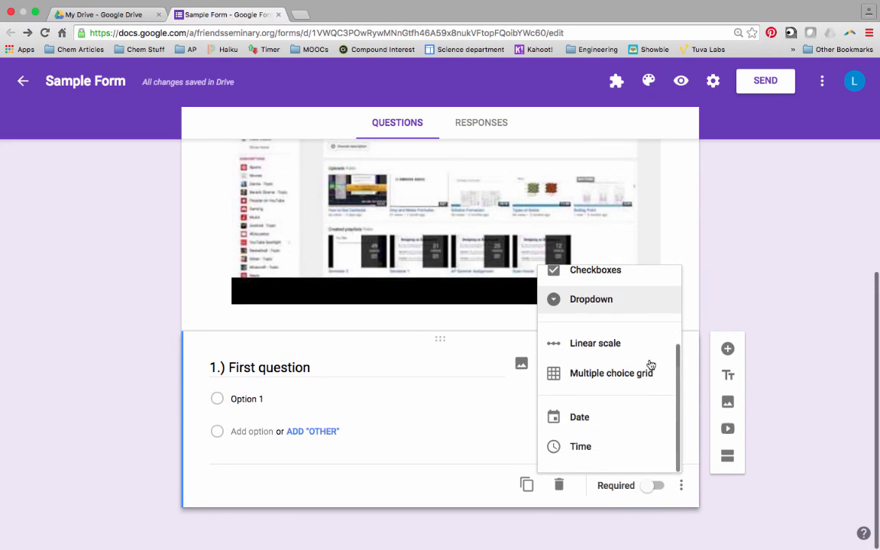
scroll(651, 366, up, 5)
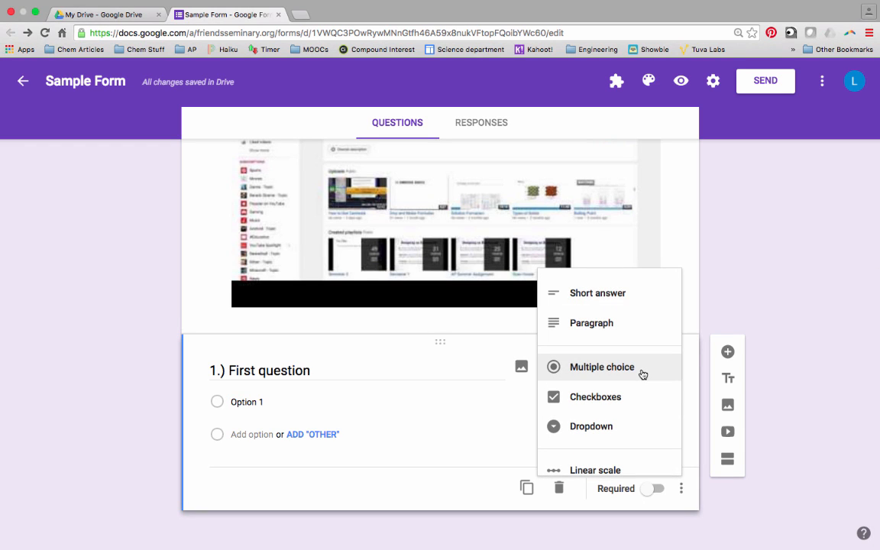
scroll(643, 375, down, 4)
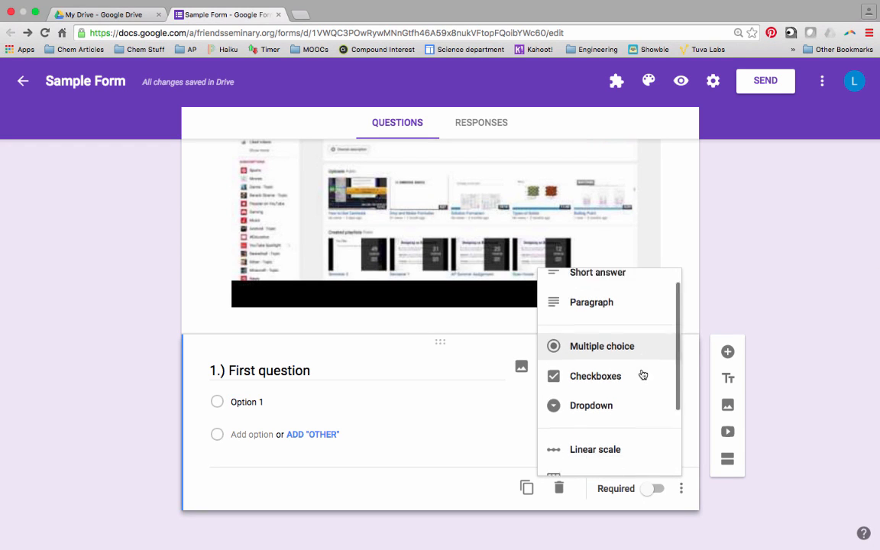
scroll(642, 374, up, 3)
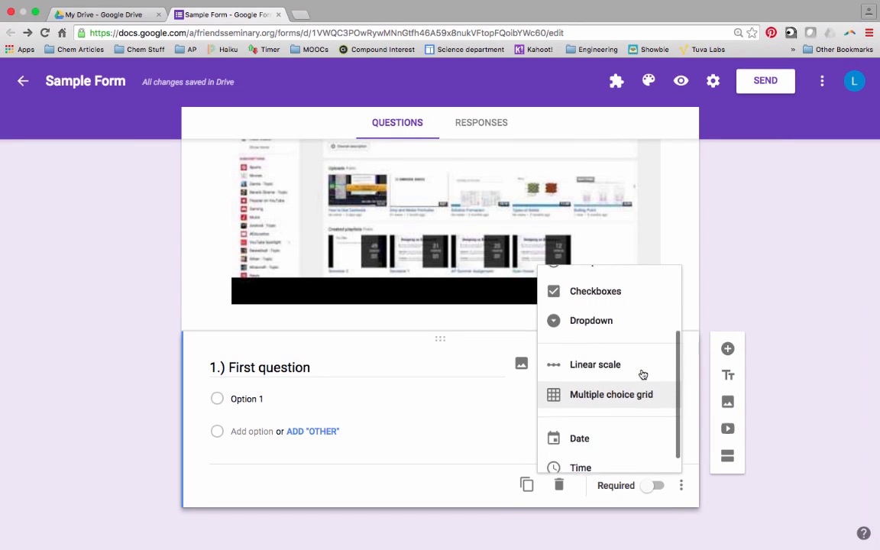
click(637, 344)
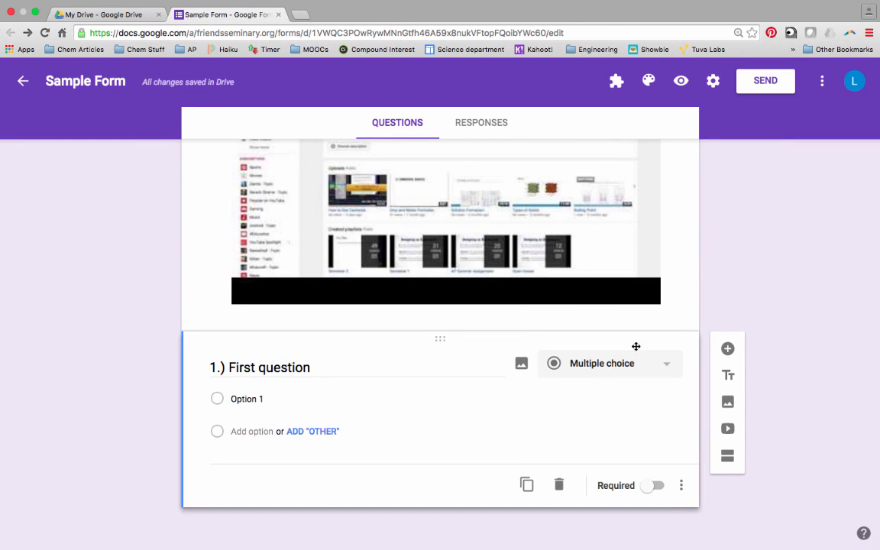
Step: Fill in the first question's answer choices as A, B, C and D
click(313, 404)
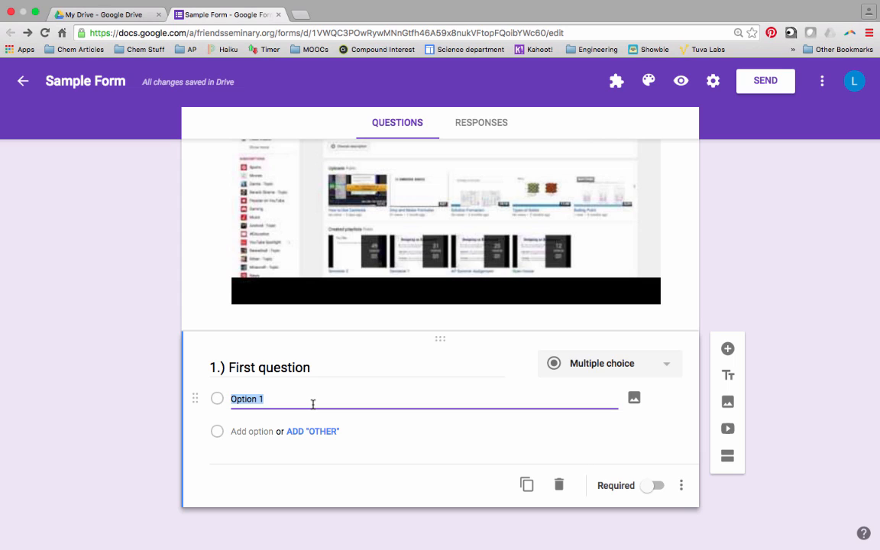
text(A)
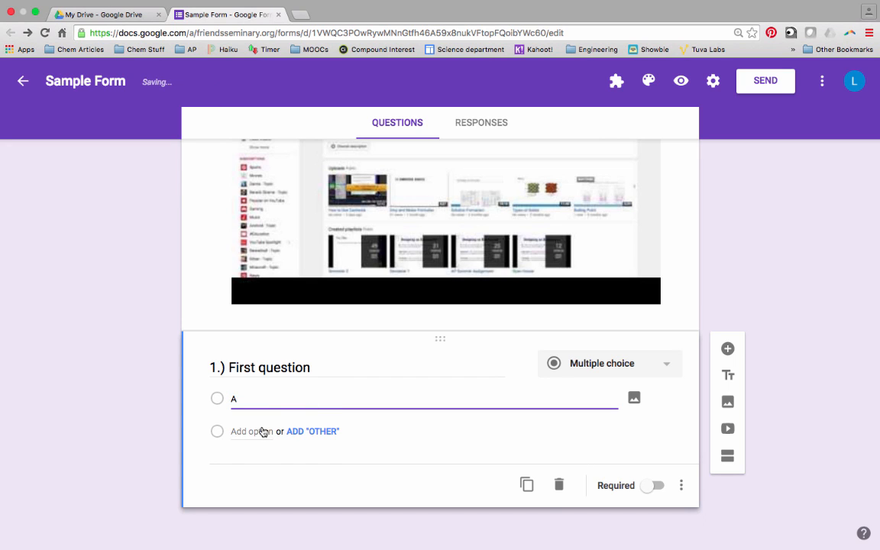
click(264, 433)
text(B)
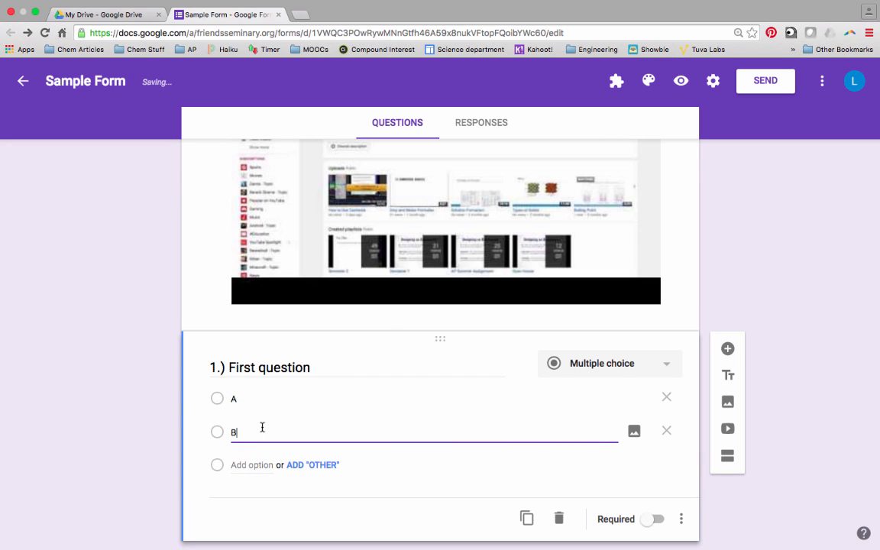
click(256, 466)
text(C)
click(255, 497)
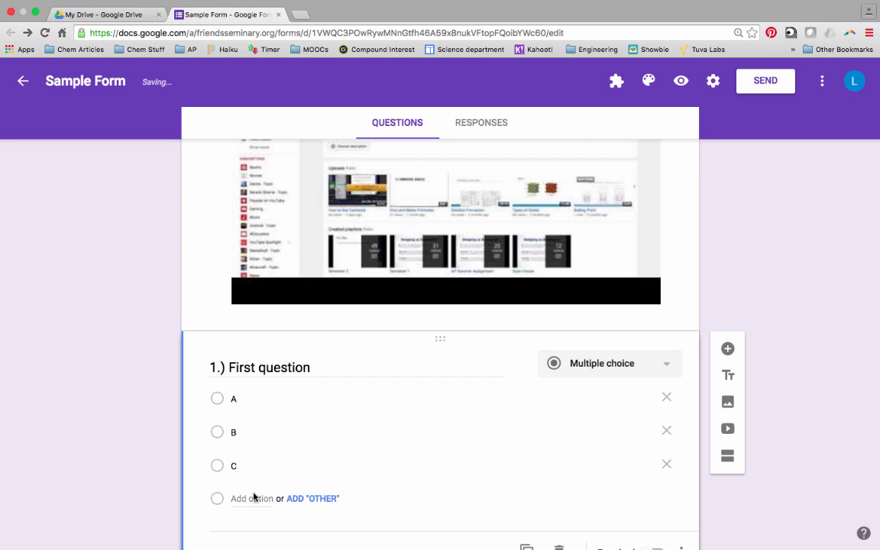
text(D)
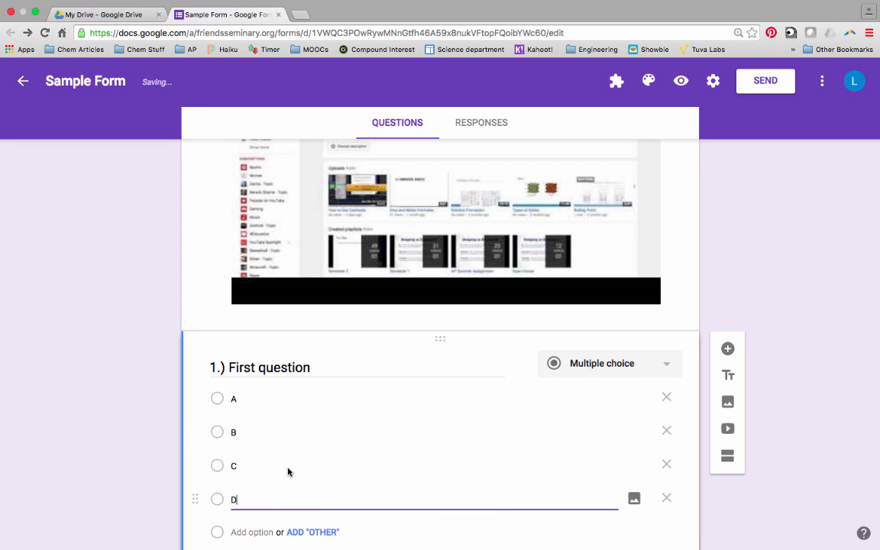
Step: Check the image sources available for answer choice D without inserting an image
scroll(321, 451, down, 3)
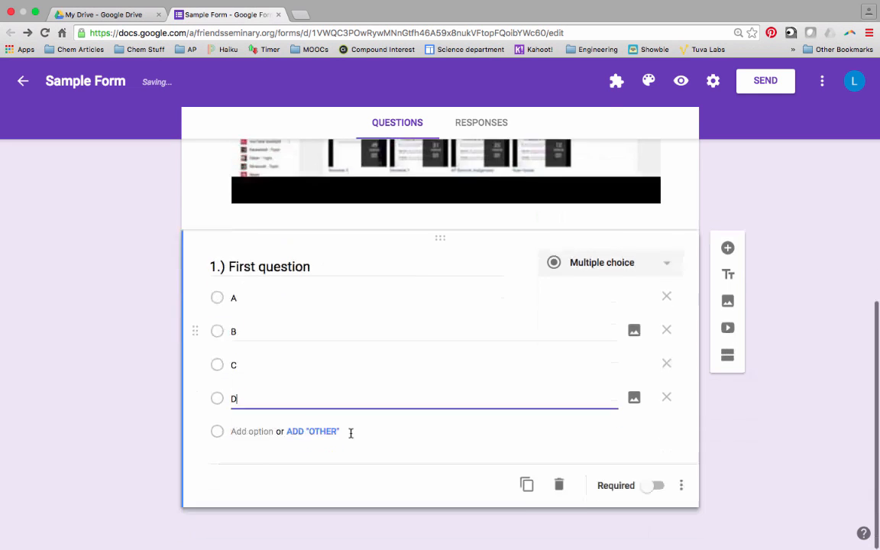
click(635, 399)
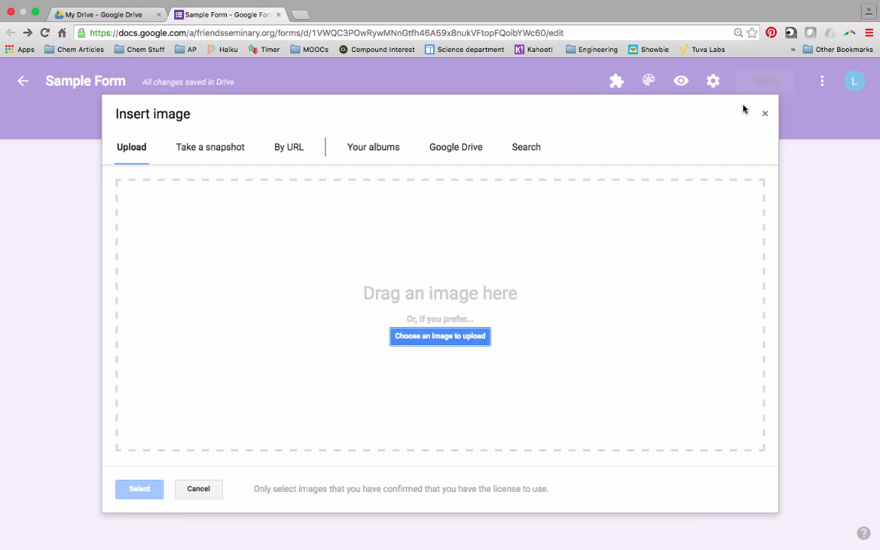
click(765, 114)
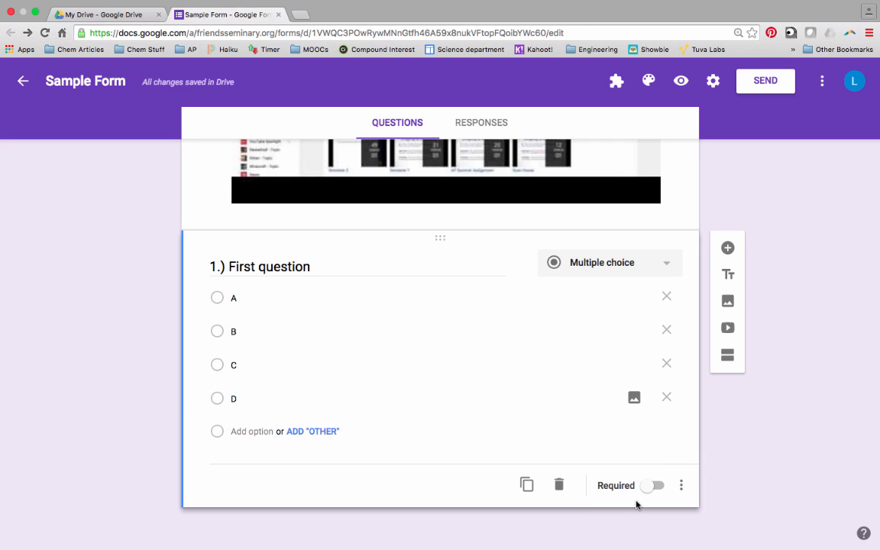
Step: Make the first question required and add a Short answer question with a description field below it
click(654, 485)
click(728, 249)
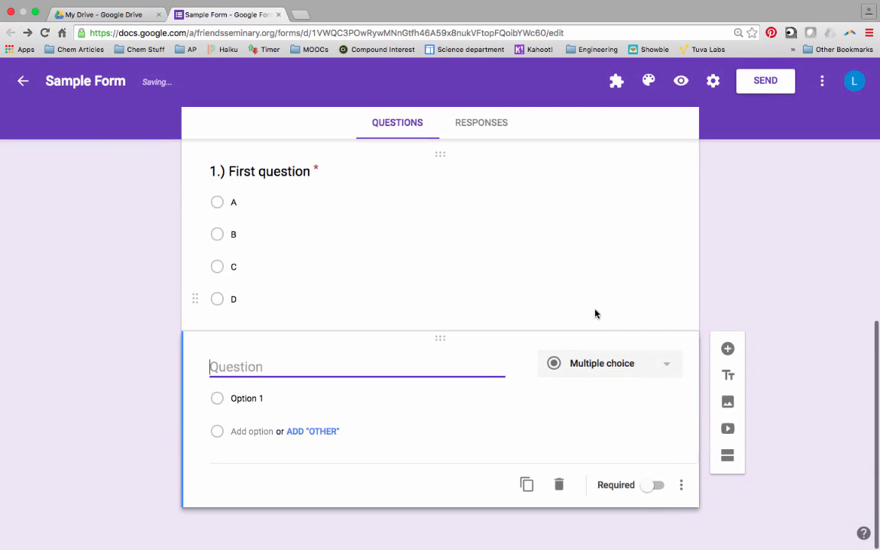
click(658, 363)
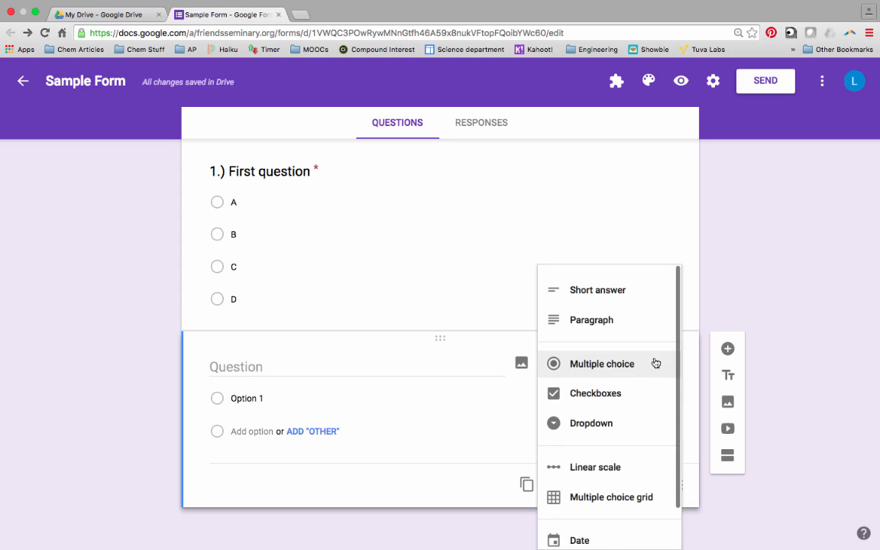
click(640, 297)
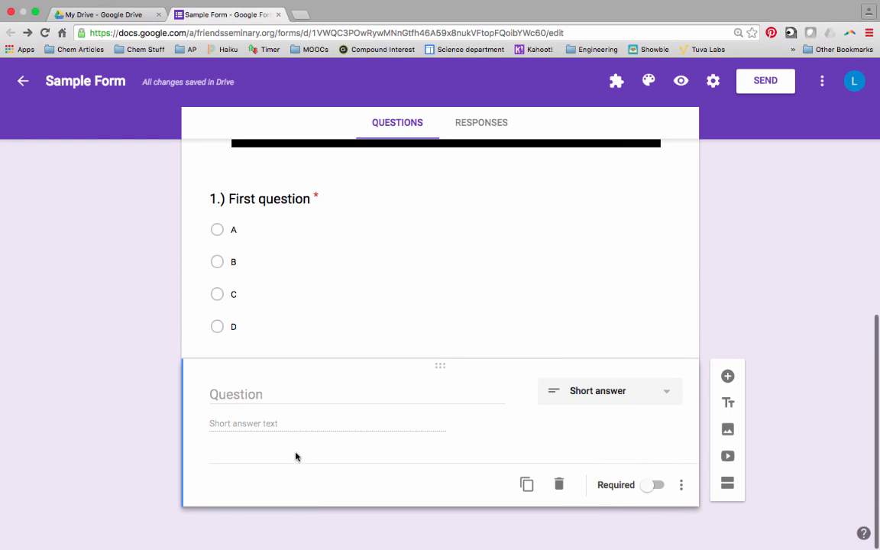
click(650, 487)
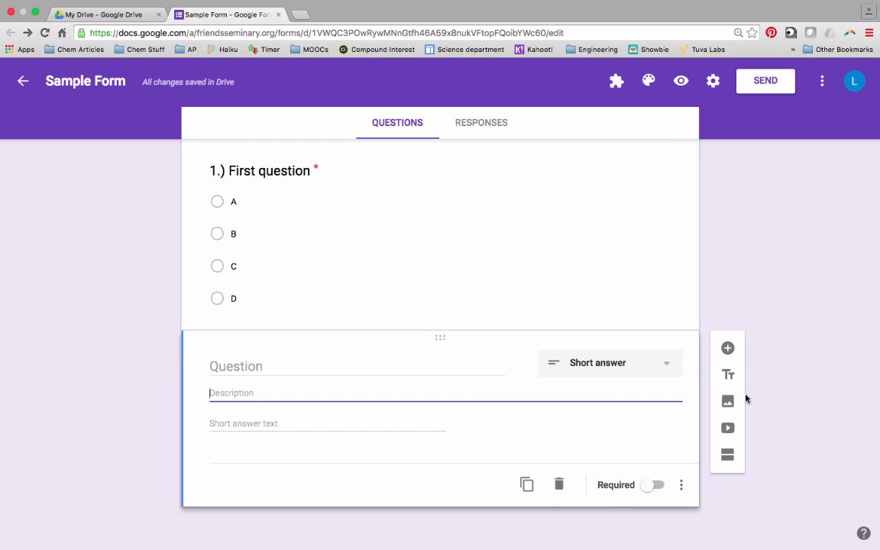
Step: Add another multiple-choice question below the short-answer one and title it "Feedback"
click(728, 350)
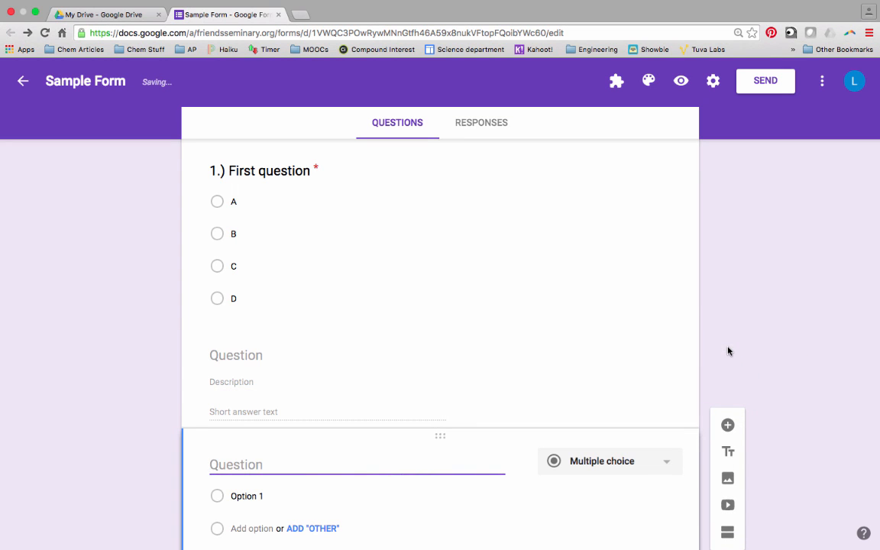
text(Feeo)
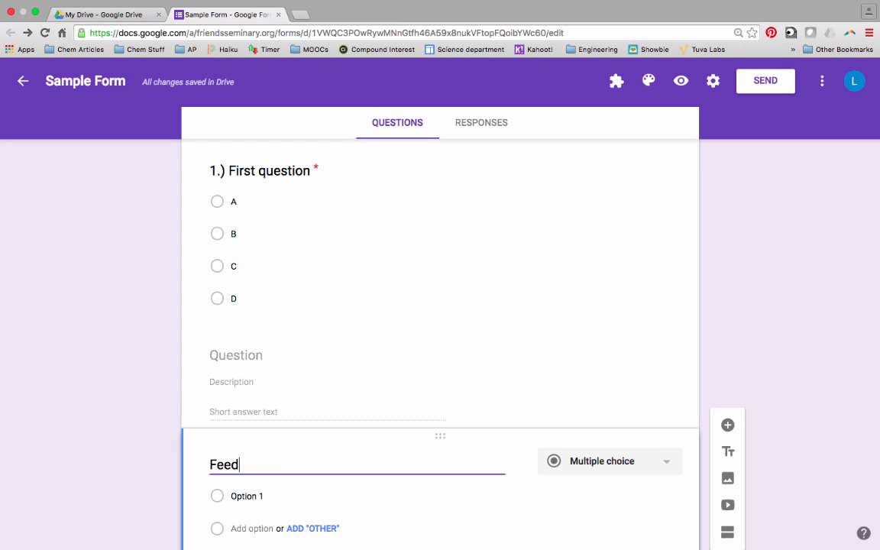
text(back)
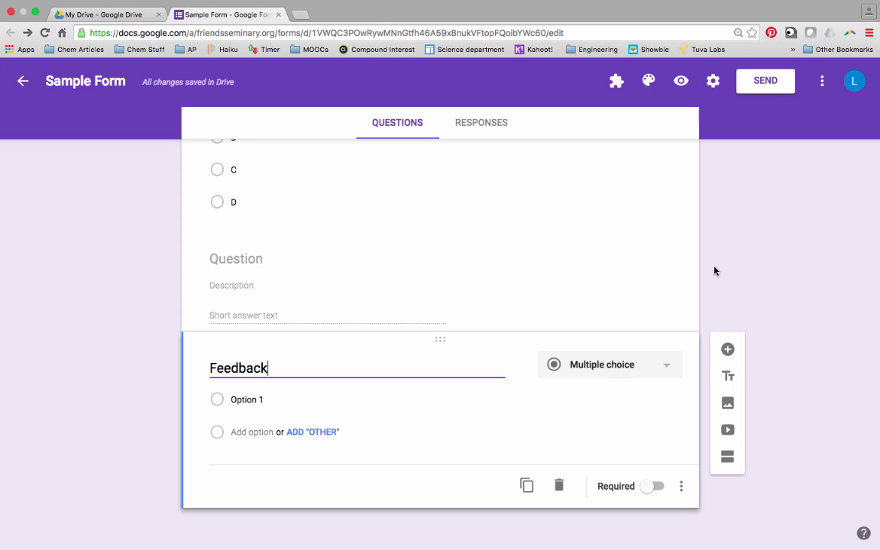
Step: Mark B as the correct answer in the first question's answer key
scroll(713, 271, up, 3)
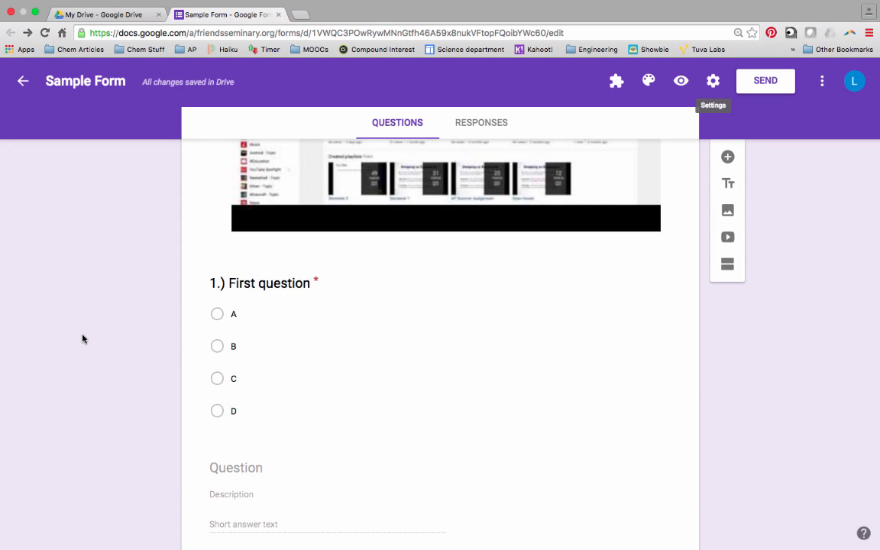
click(259, 285)
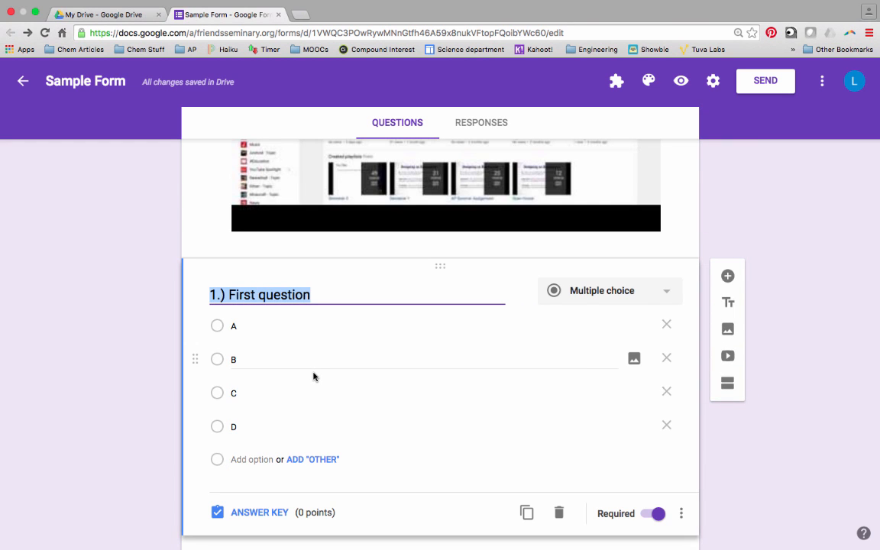
scroll(314, 376, down, 1)
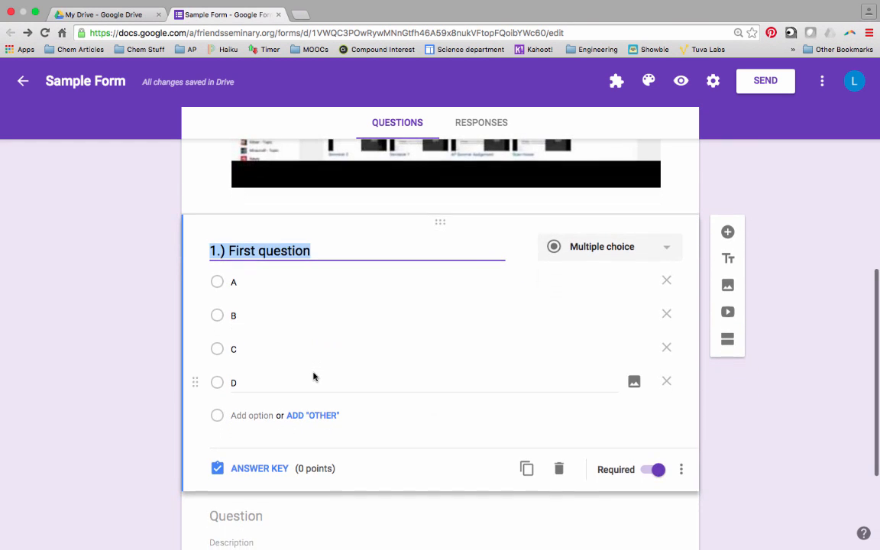
click(262, 468)
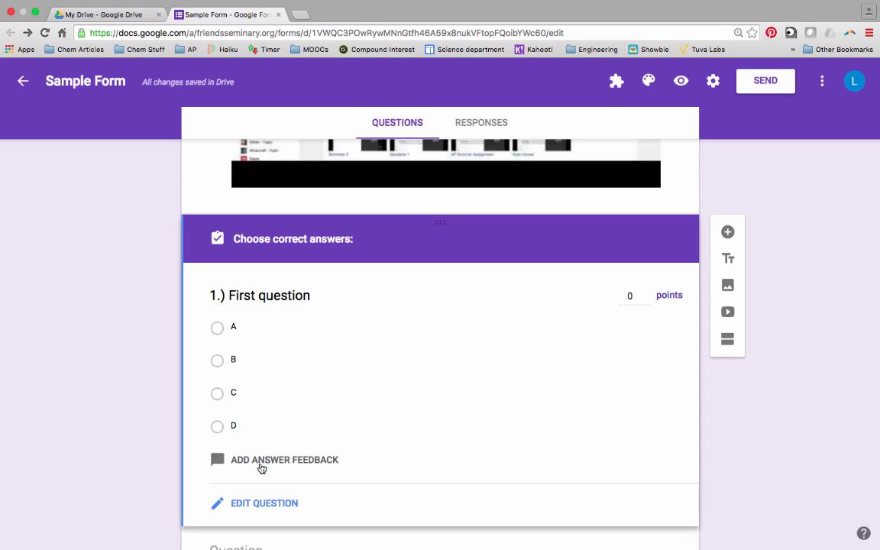
click(233, 361)
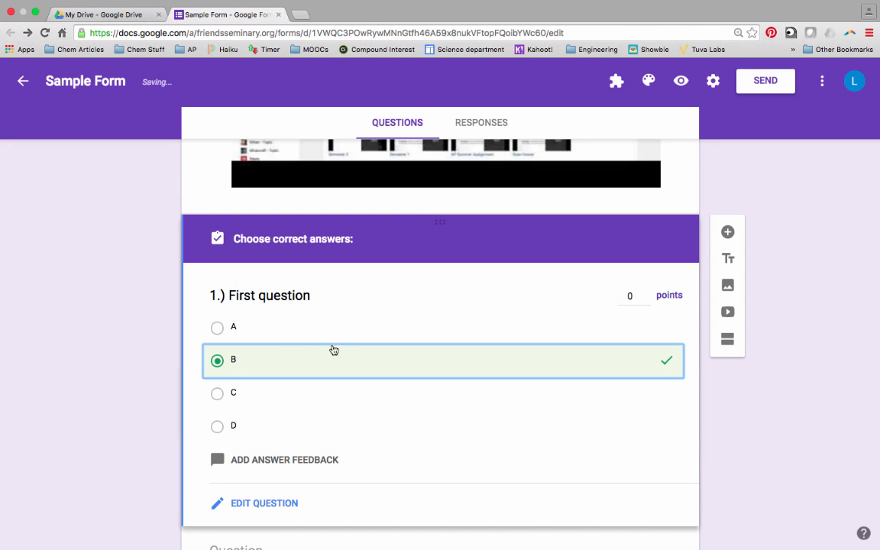
Step: Add the feedback "Woo Hoo!" for correct answers to the first question, leaving the incorrect-answer feedback empty, and save it
click(305, 460)
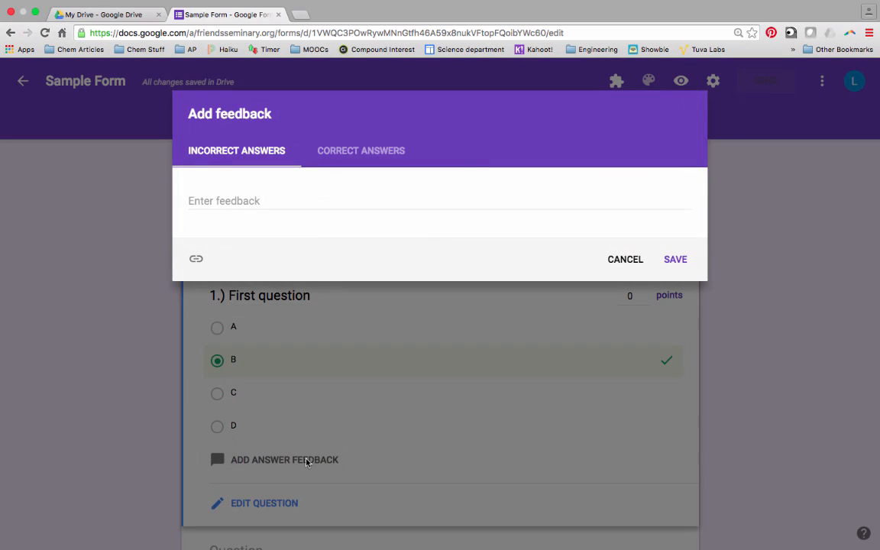
click(265, 201)
text(W)
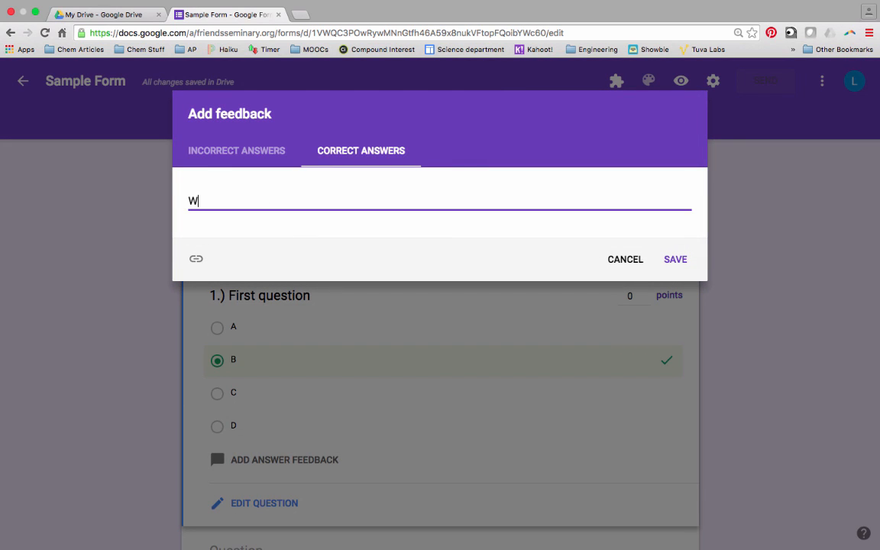
key(BackSpace)
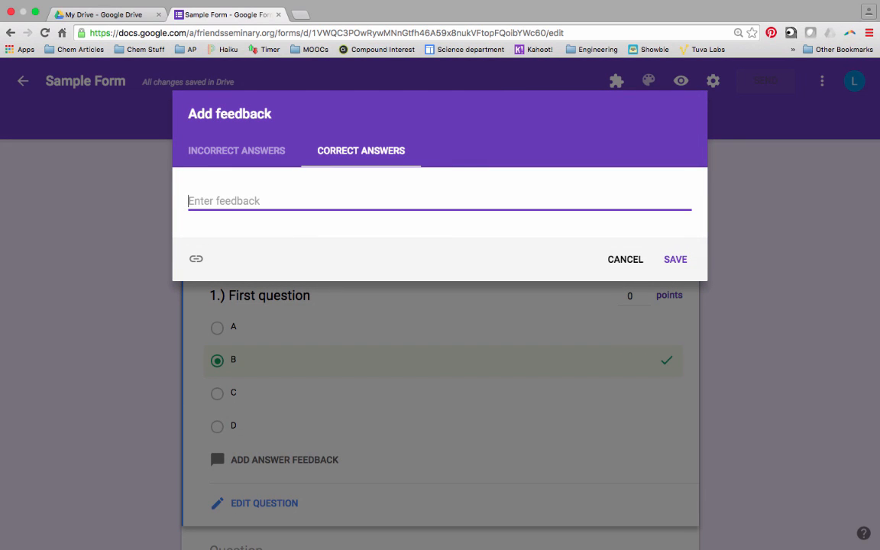
click(318, 155)
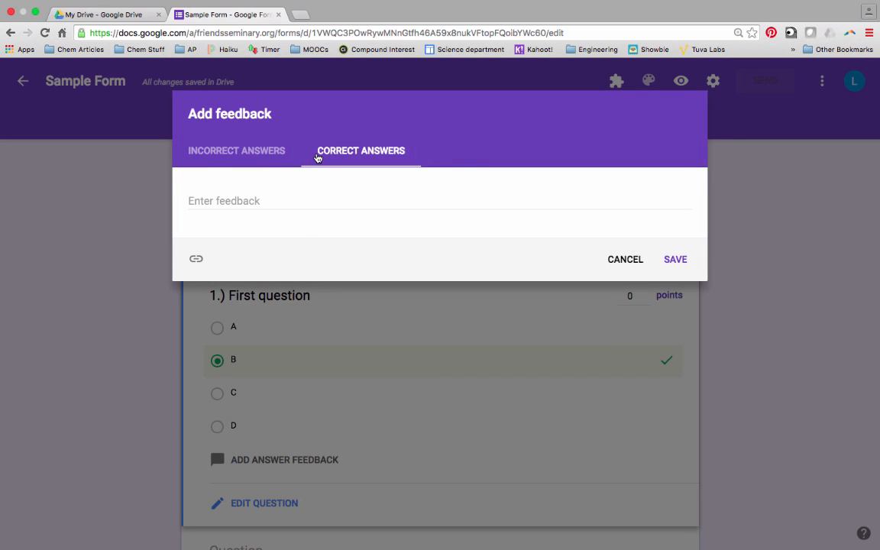
click(283, 197)
text(W)
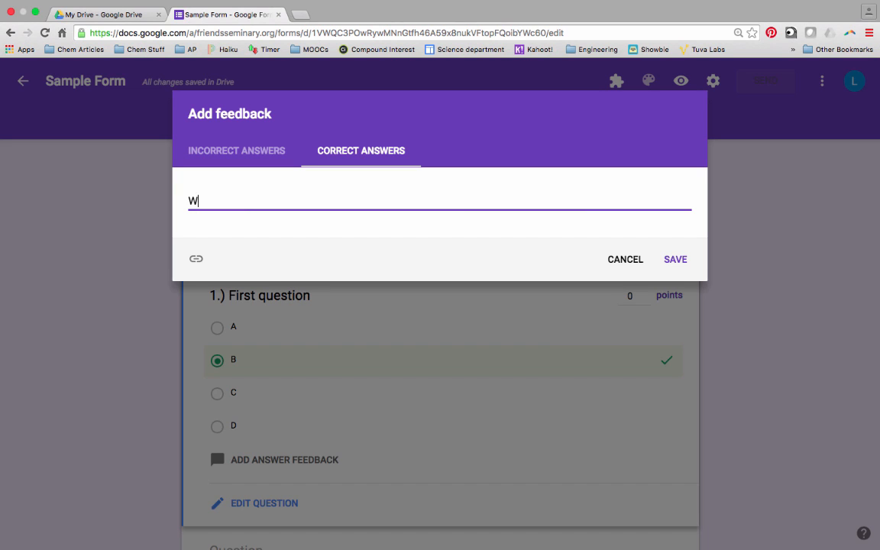
text(oo Hoo!)
click(211, 156)
key(ctrl+a)
key(BackSpace)
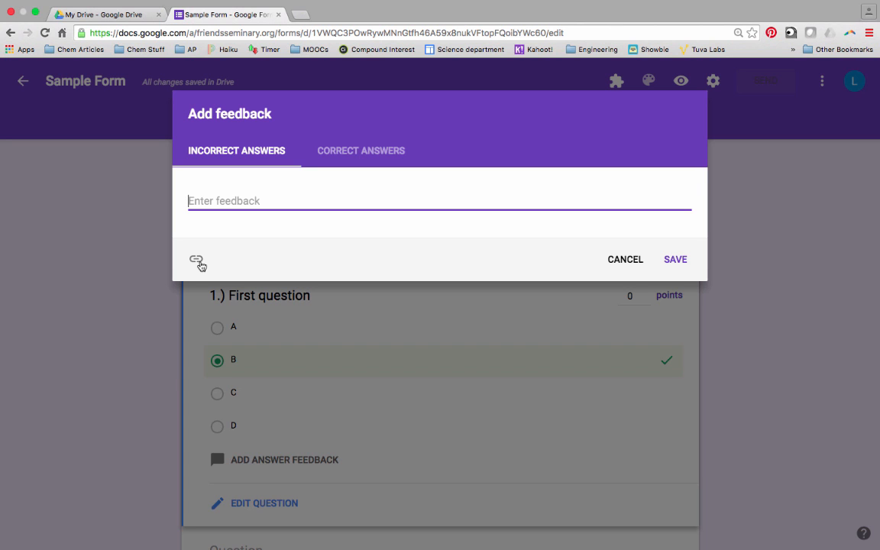
click(670, 259)
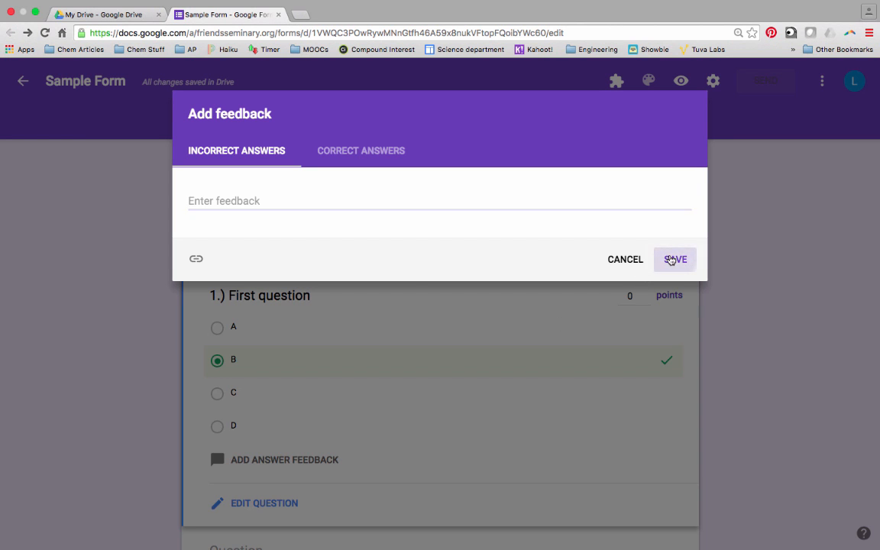
Step: Set the first question's value to 1 point and return to editing the question
scroll(432, 333, down, 1)
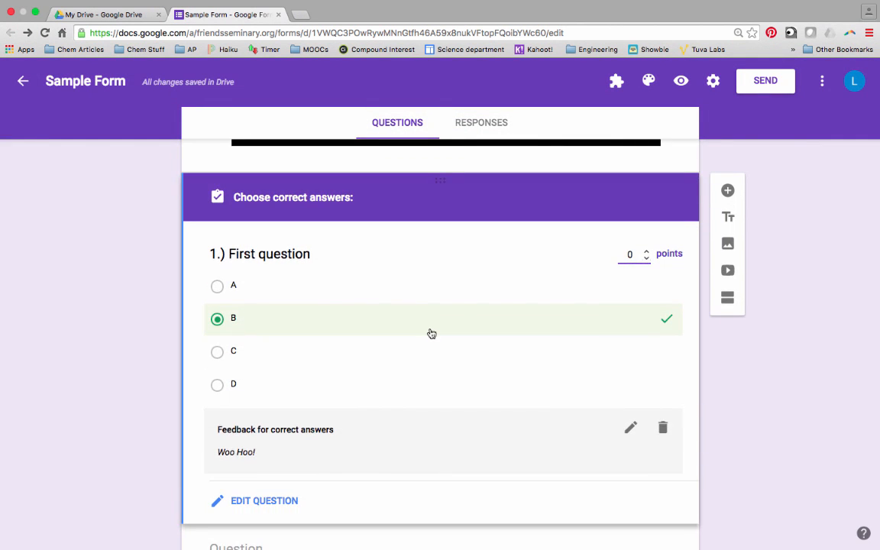
click(646, 252)
scroll(452, 292, down, 1)
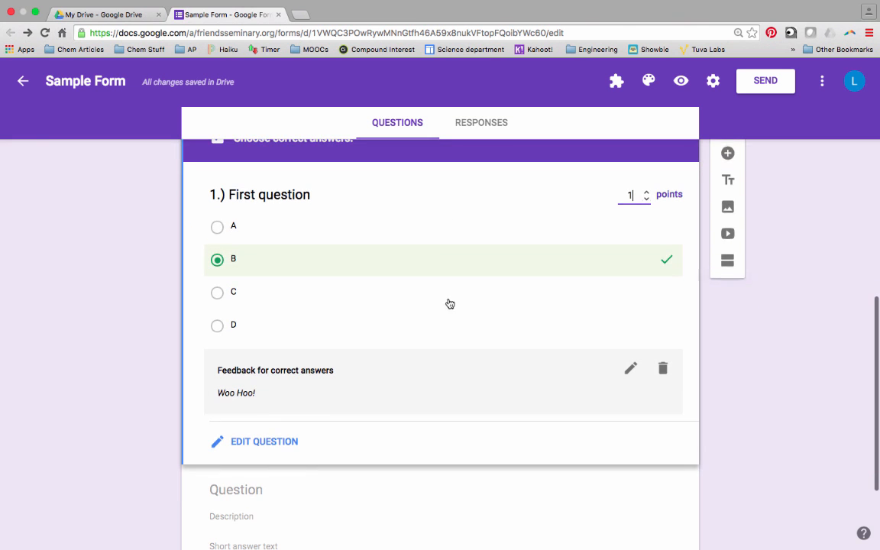
click(267, 442)
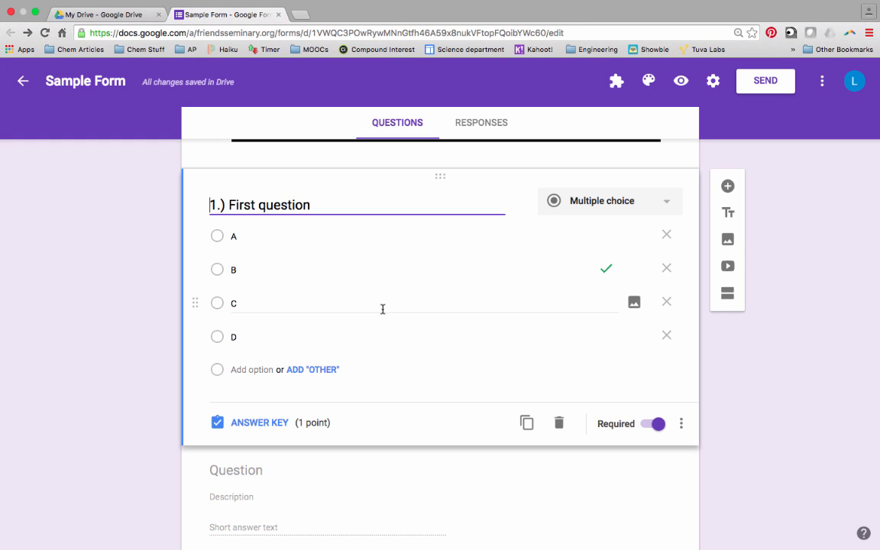
Step: Preview the form as respondents see it, check the video and questions, and return to the form editor
scroll(571, 250, up, 6)
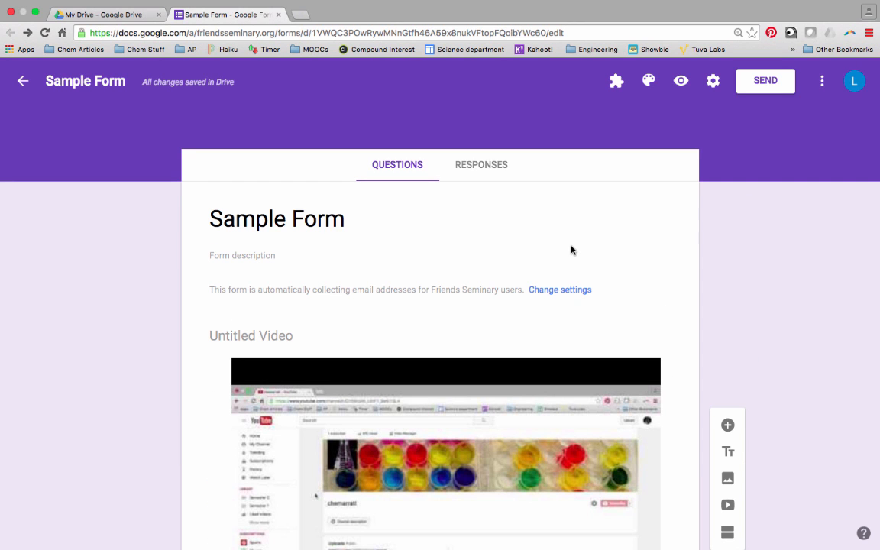
click(679, 81)
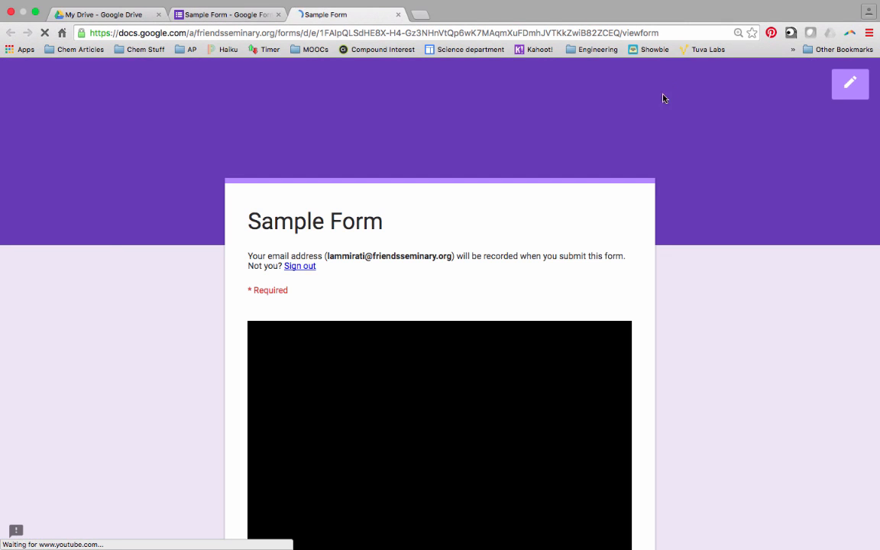
scroll(677, 123, down, 2)
scroll(677, 124, down, 6)
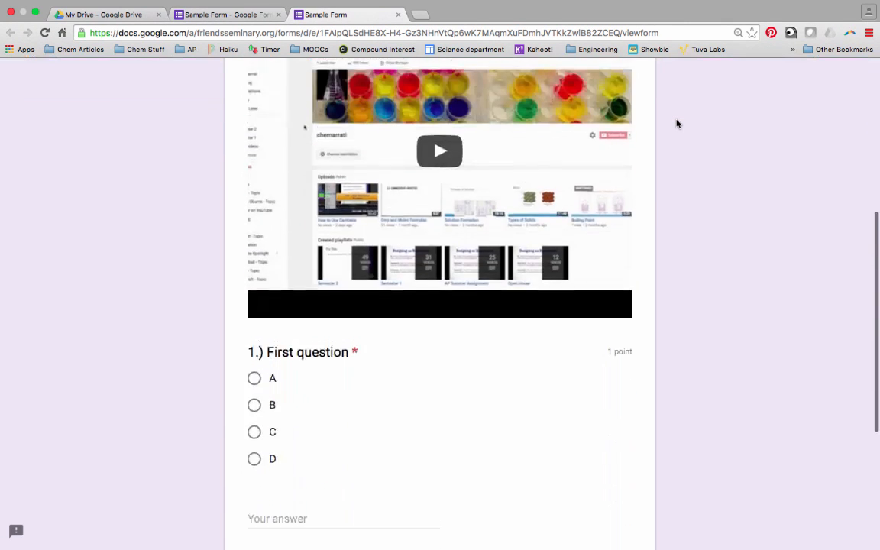
scroll(677, 124, up, 7)
scroll(677, 123, up, 2)
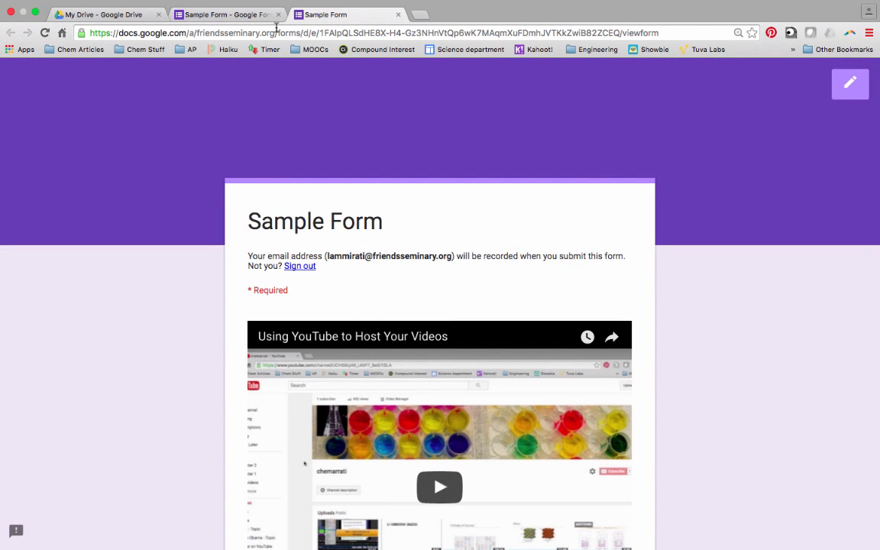
click(222, 15)
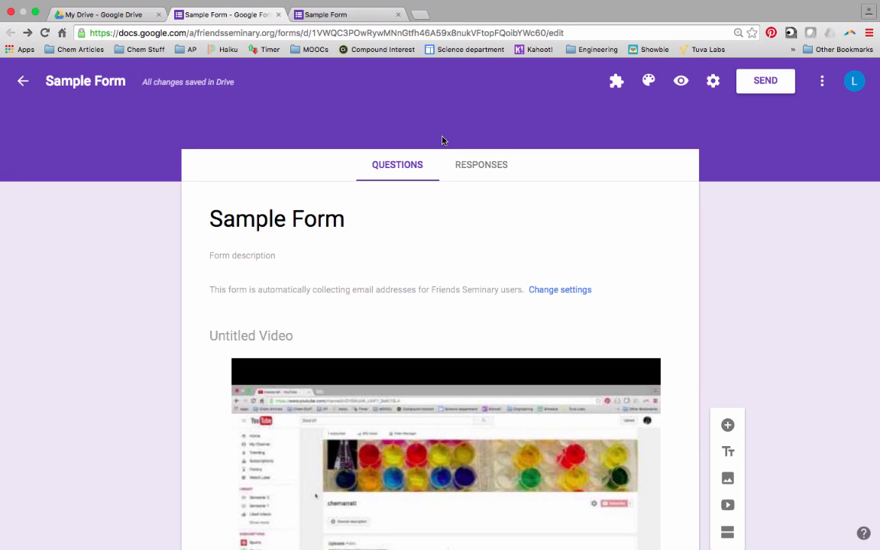
Step: Copy the form's share link in full, and copy it again as a shortened URL
click(752, 83)
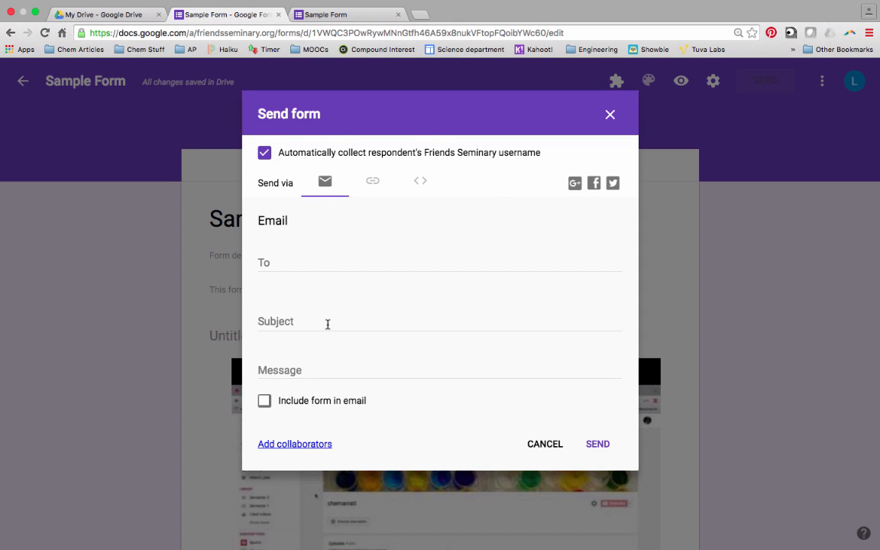
click(374, 183)
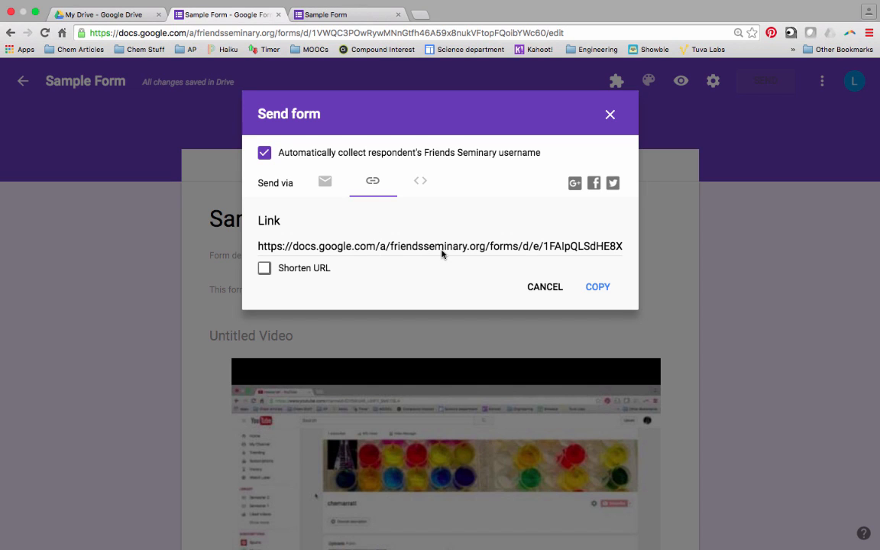
click(595, 288)
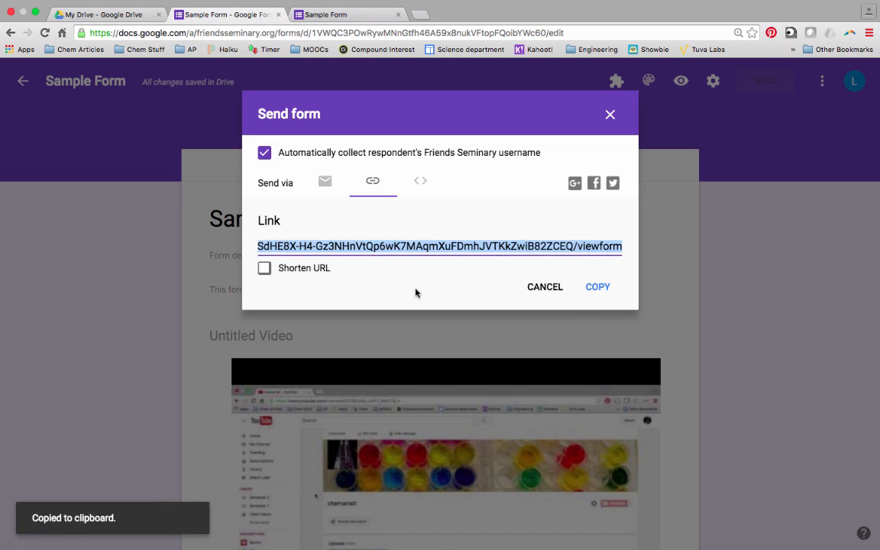
click(265, 268)
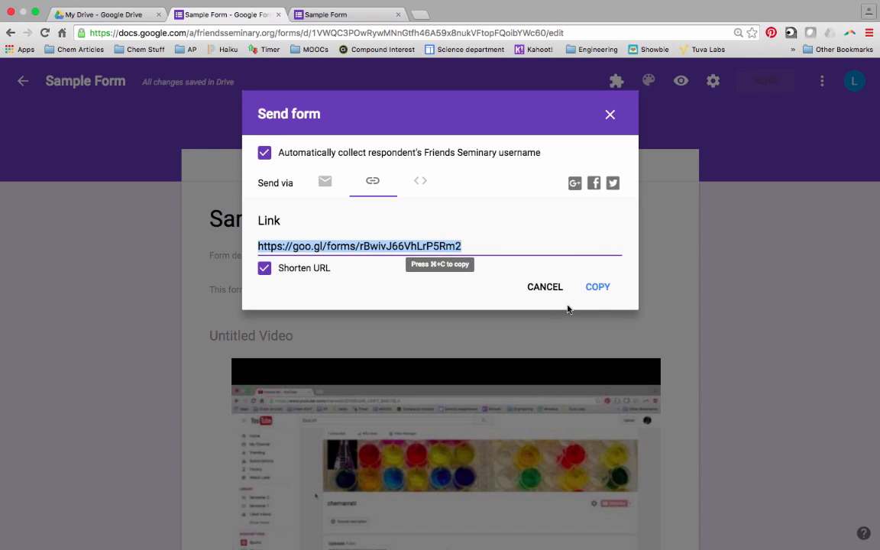
click(595, 296)
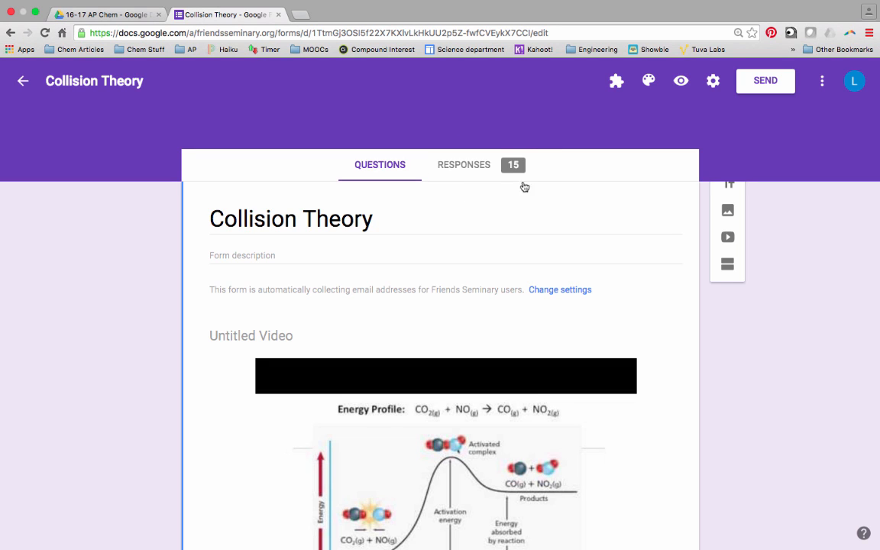
Step: Examine the Collision Theory form's response summary, including the points distribution and the list of respondents' scores
click(473, 173)
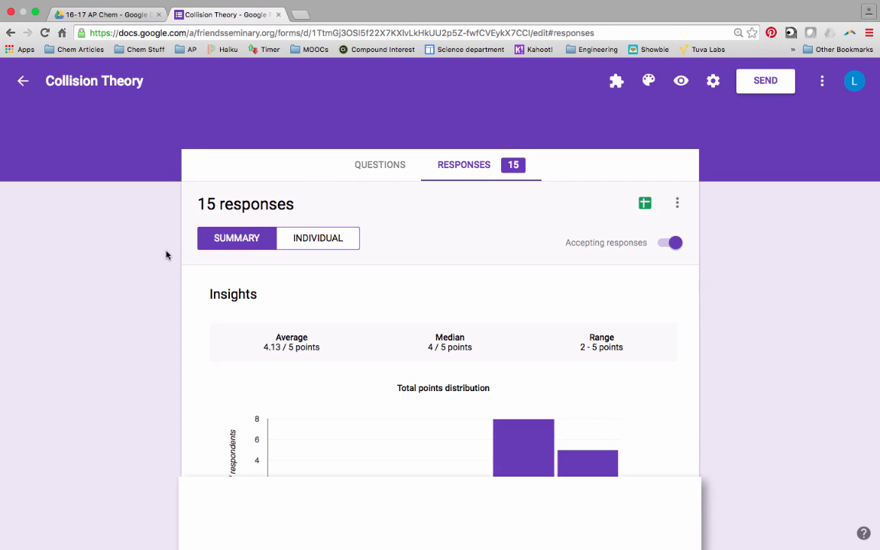
scroll(168, 252, down, 3)
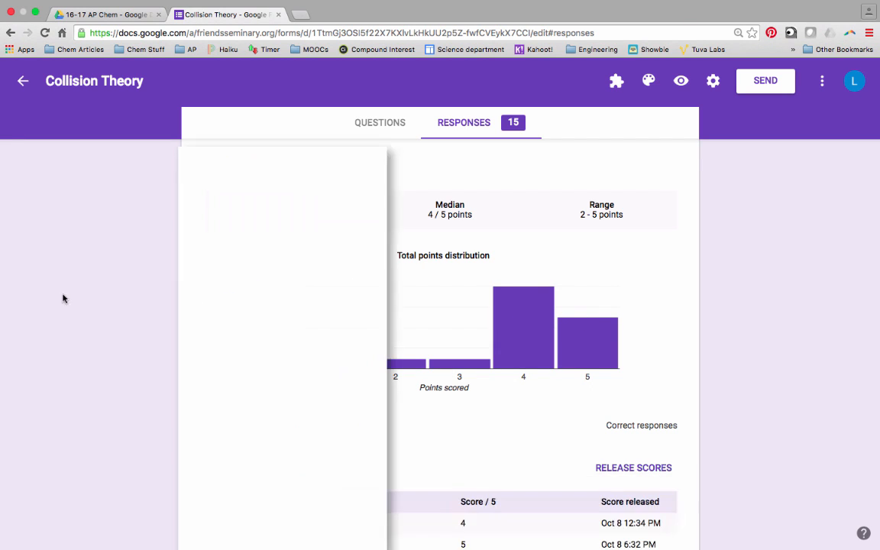
scroll(120, 303, down, 4)
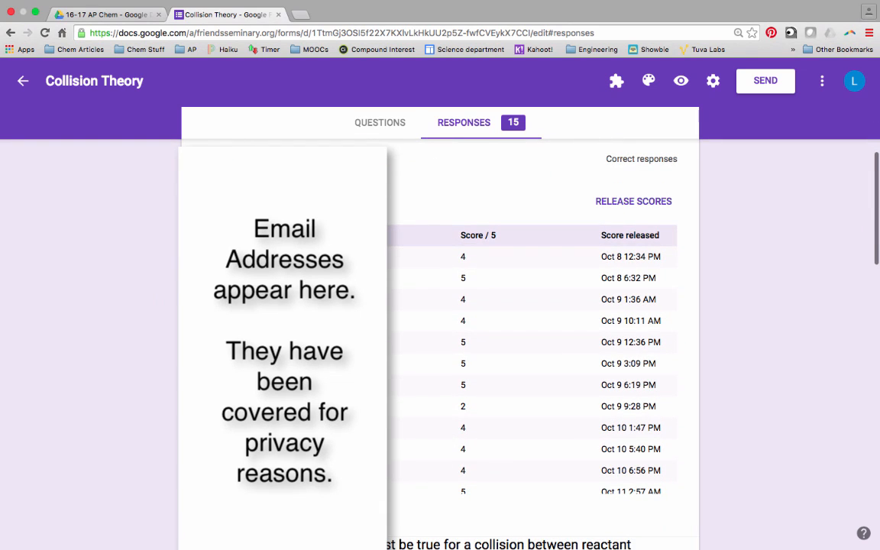
scroll(528, 306, down, 5)
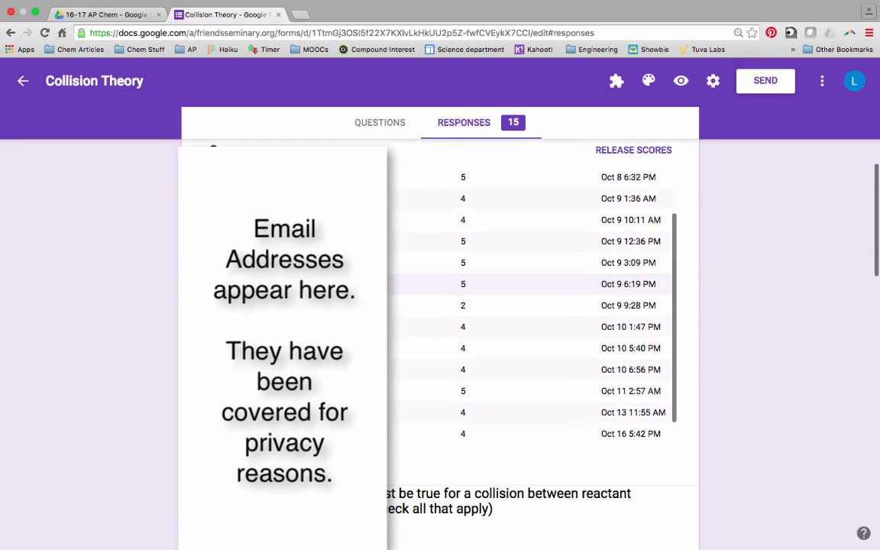
scroll(527, 306, up, 3)
scroll(535, 252, down, 3)
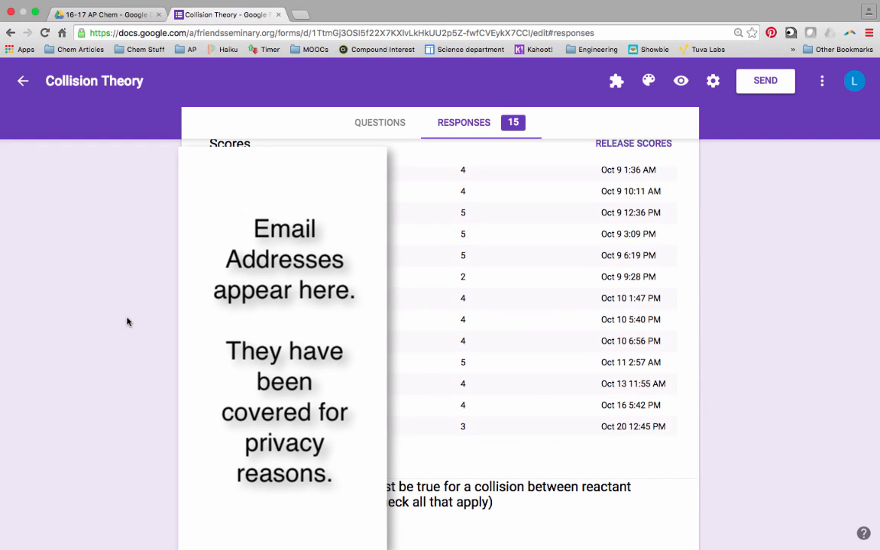
Step: Review the answer charts for questions 1 to 5 in the response summary and return to its beginning
scroll(128, 322, down, 5)
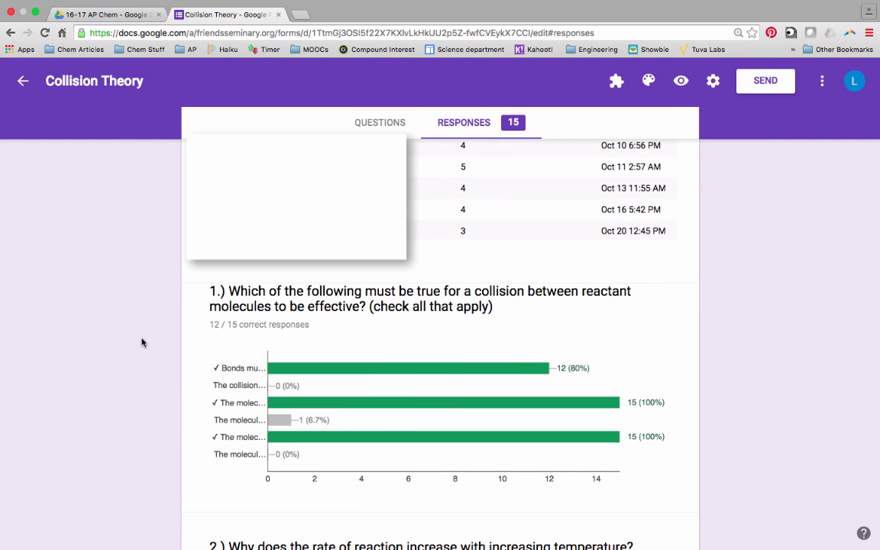
scroll(142, 342, down, 8)
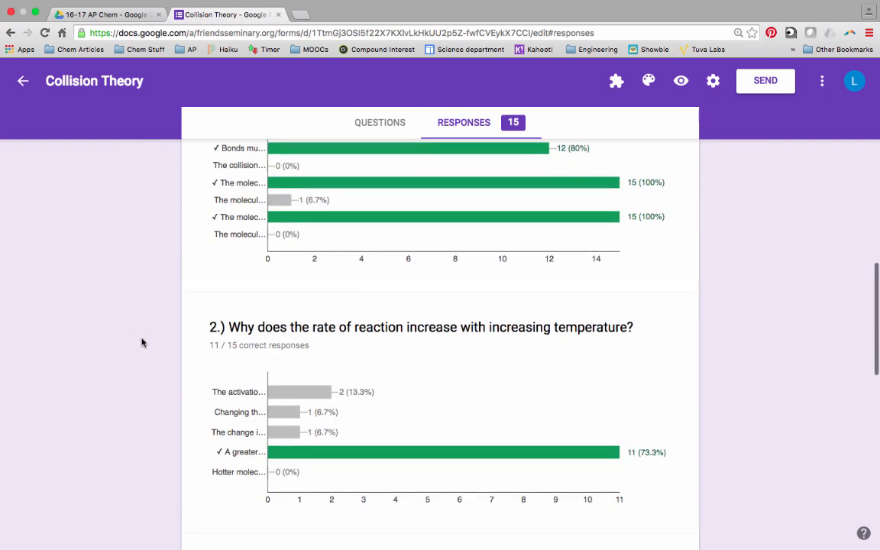
scroll(141, 343, down, 6)
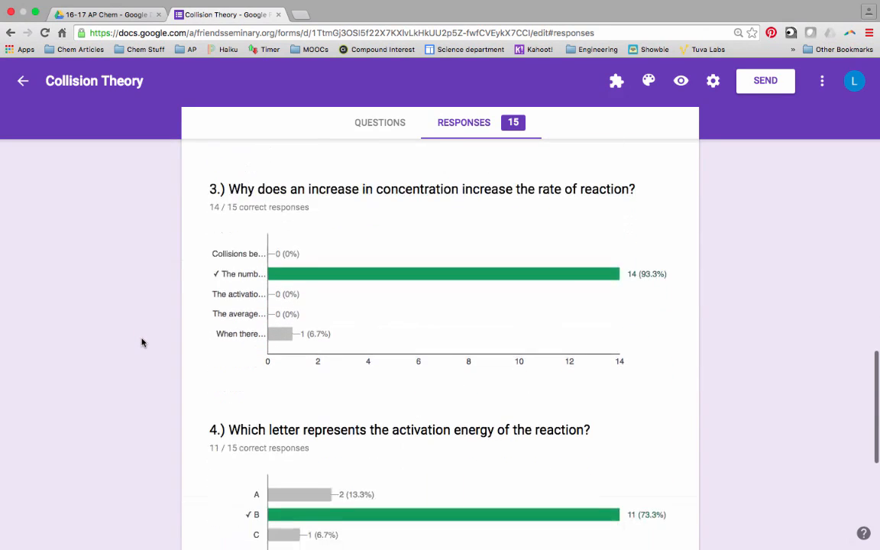
scroll(142, 343, down, 8)
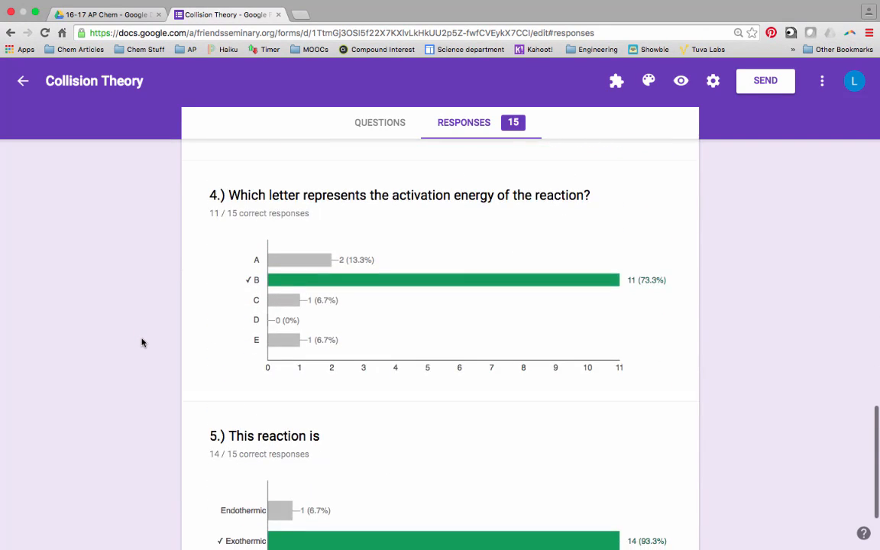
scroll(141, 342, down, 1)
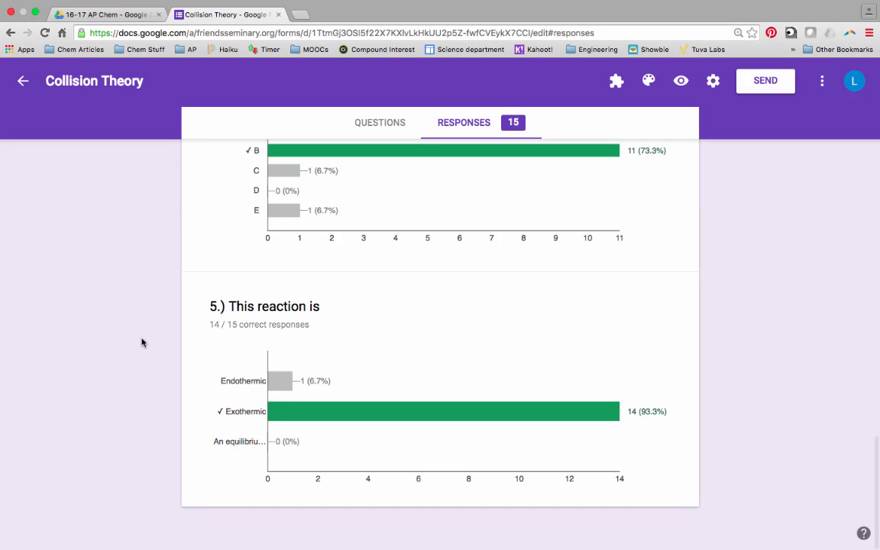
scroll(142, 343, up, 6)
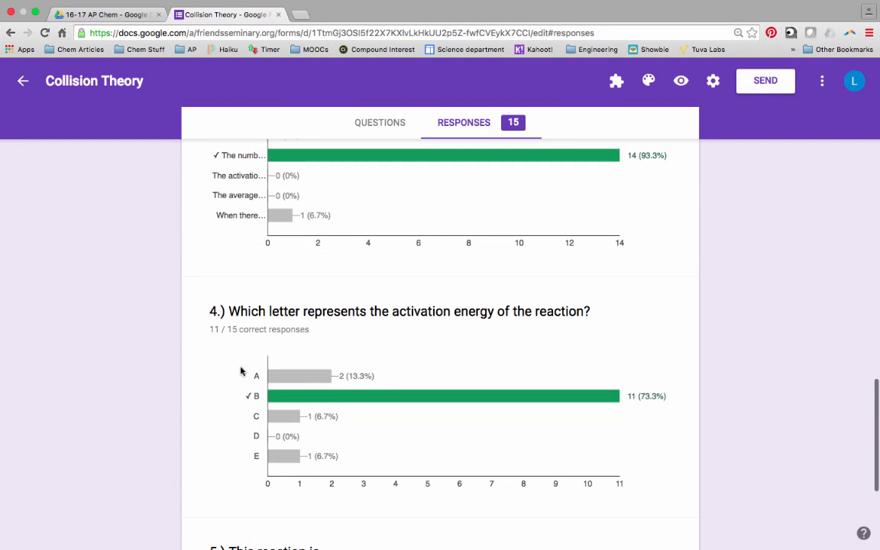
scroll(128, 356, up, 4)
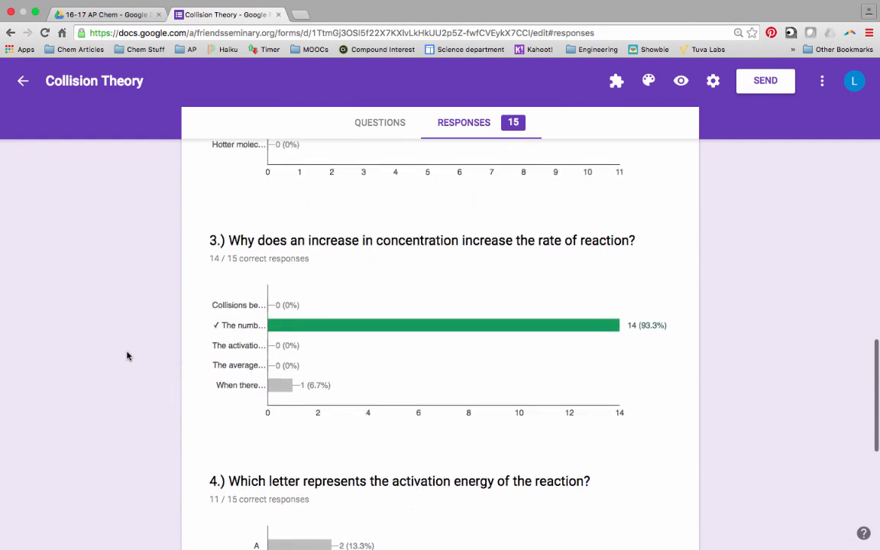
scroll(128, 357, up, 3)
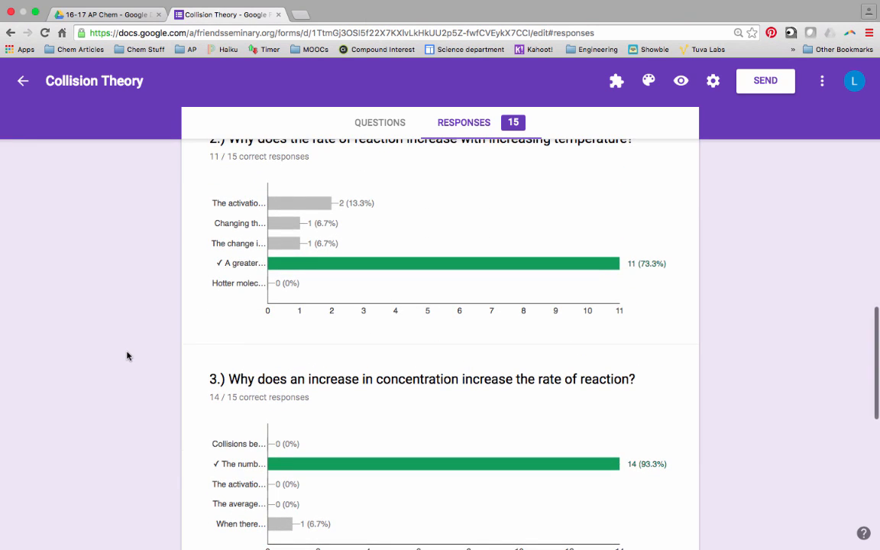
scroll(128, 357, up, 6)
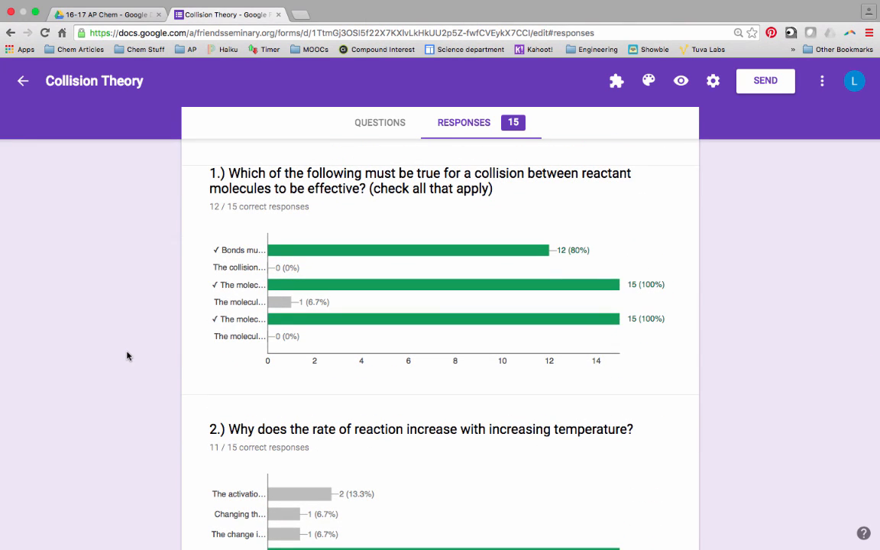
scroll(128, 356, up, 1)
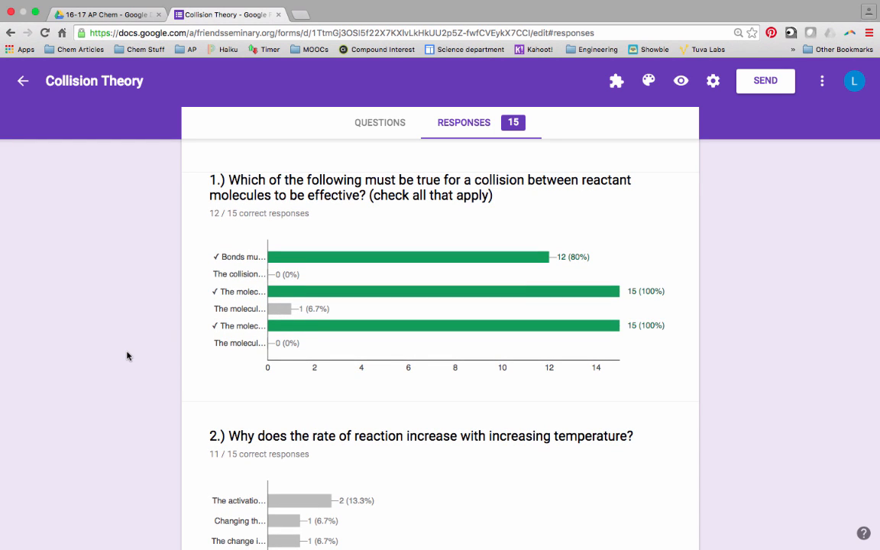
scroll(128, 356, down, 1)
scroll(128, 356, up, 10)
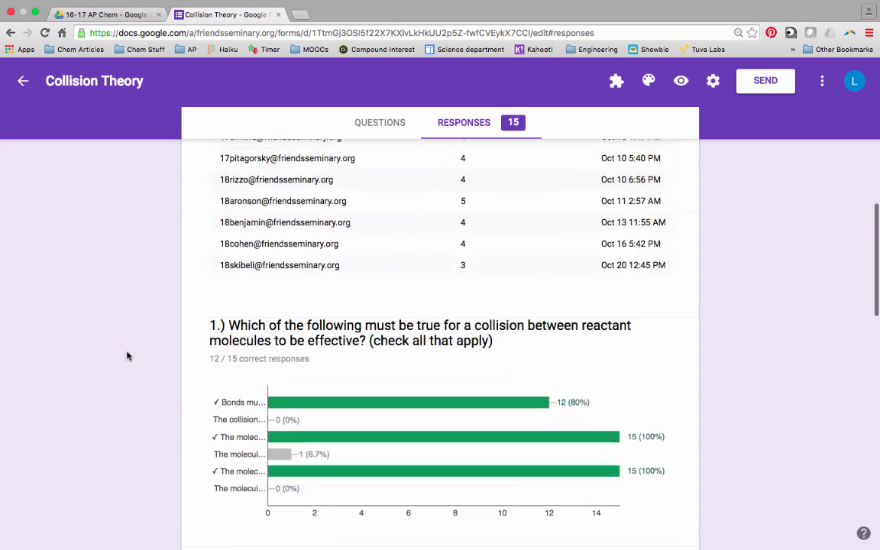
scroll(128, 356, up, 6)
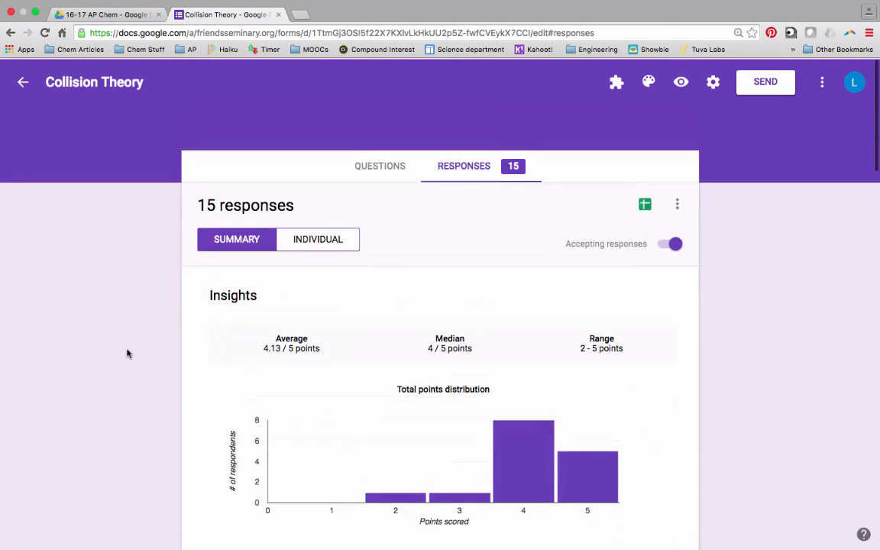
Step: Review the first respondent's individual submission, checking the graded answers to all five questions
click(321, 242)
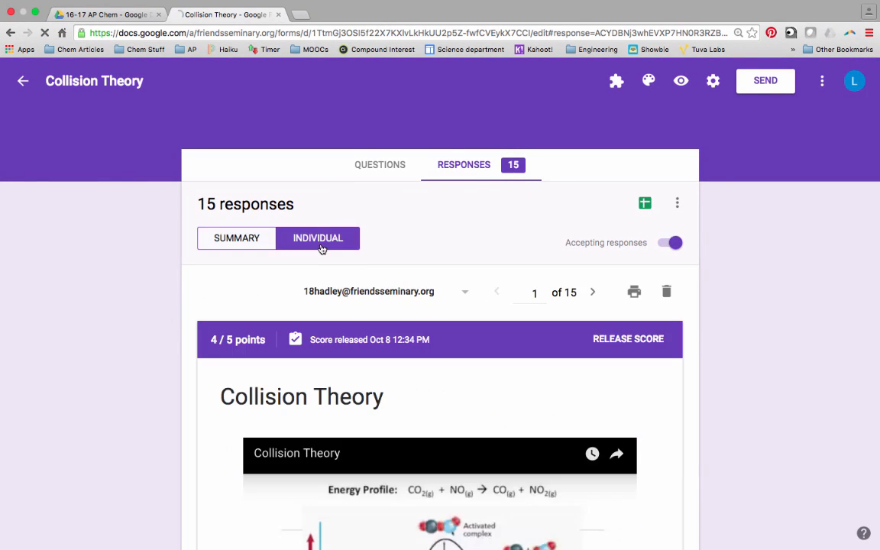
scroll(138, 305, down, 1)
scroll(138, 305, down, 8)
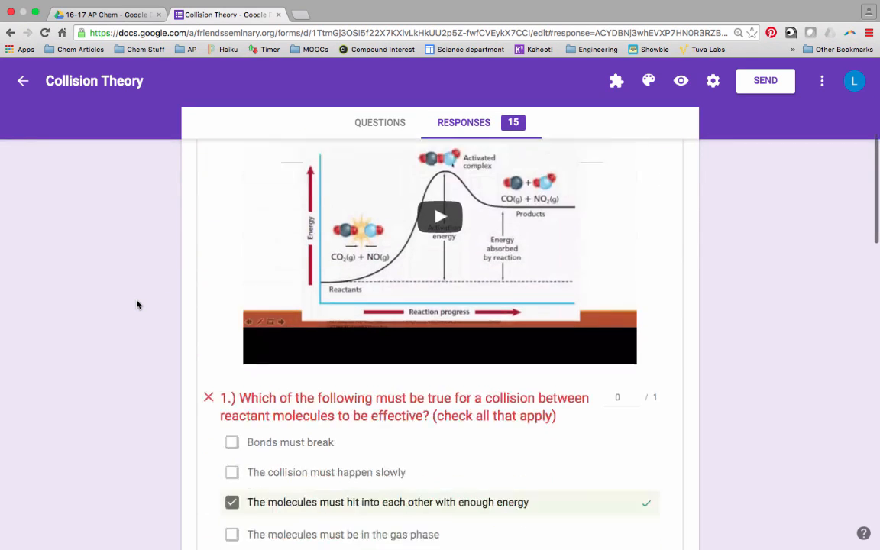
scroll(137, 305, down, 10)
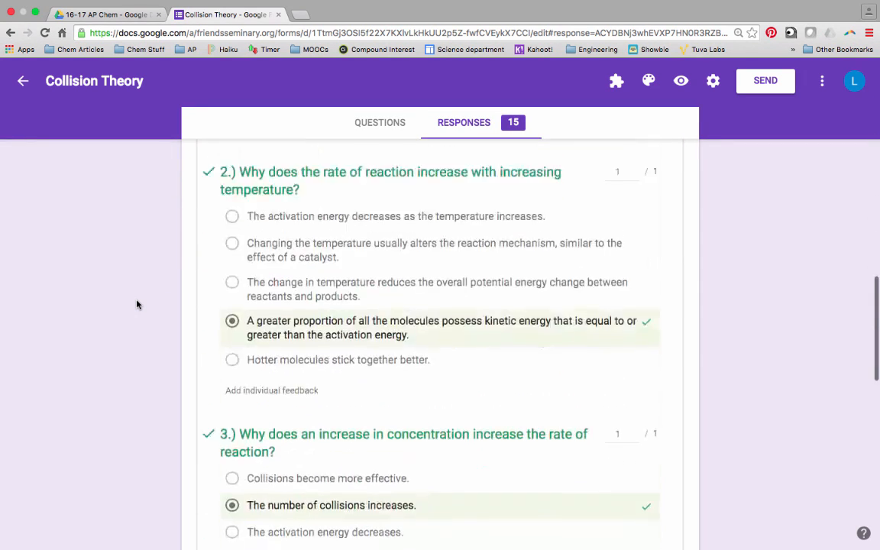
scroll(137, 305, down, 6)
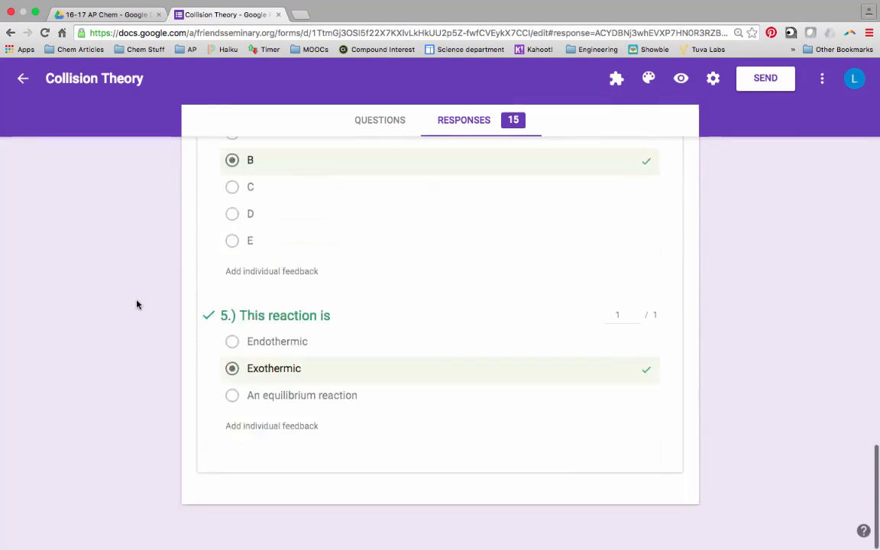
scroll(136, 305, up, 9)
scroll(137, 305, up, 15)
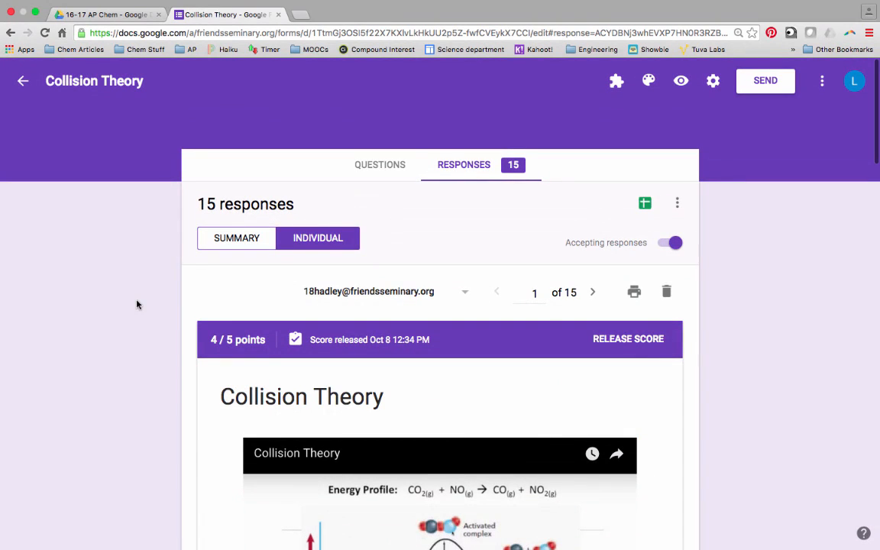
Step: Create a new spreadsheet as the destination for the Collision Theory responses, keeping the suggested name
click(645, 201)
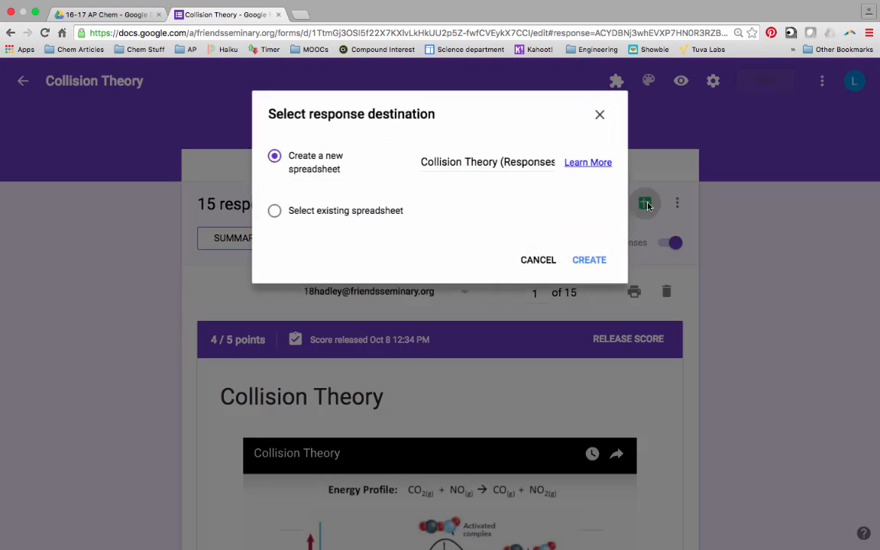
click(590, 260)
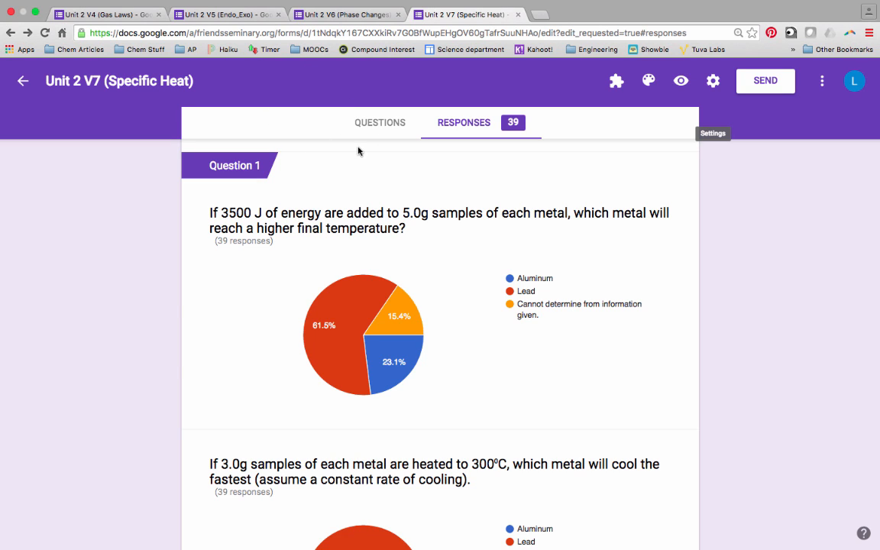
Step: Examine the Unit 2 V7 (Specific Heat) response summary, from the Question 1 charts through the written answers to Questions 2 and 3
scroll(359, 154, down, 1)
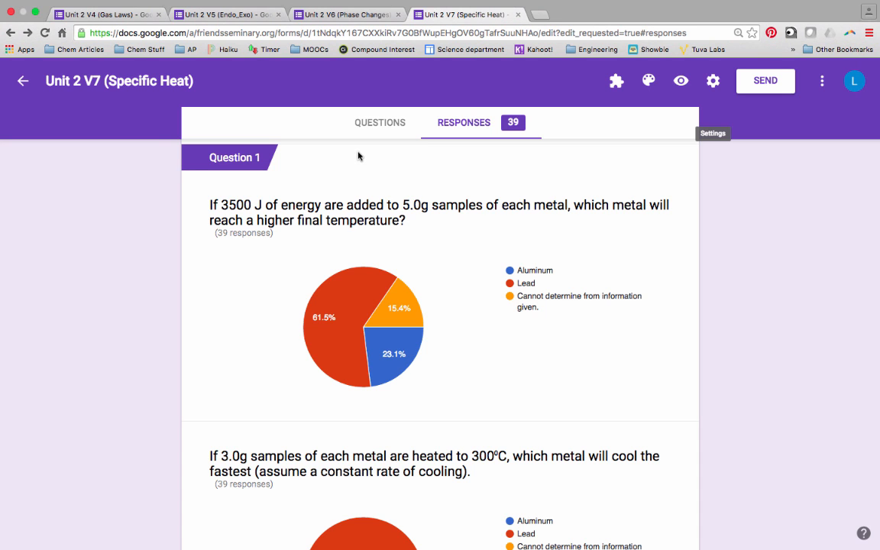
scroll(359, 156, down, 5)
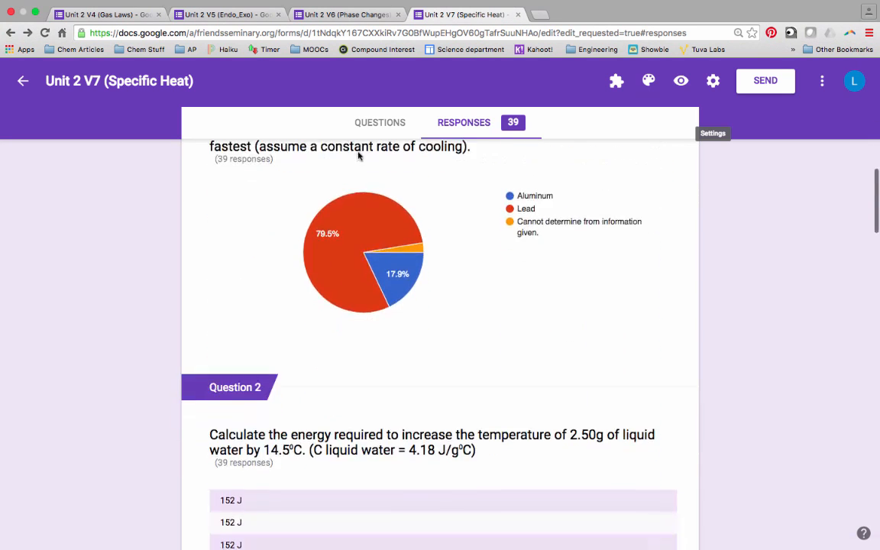
scroll(359, 156, down, 10)
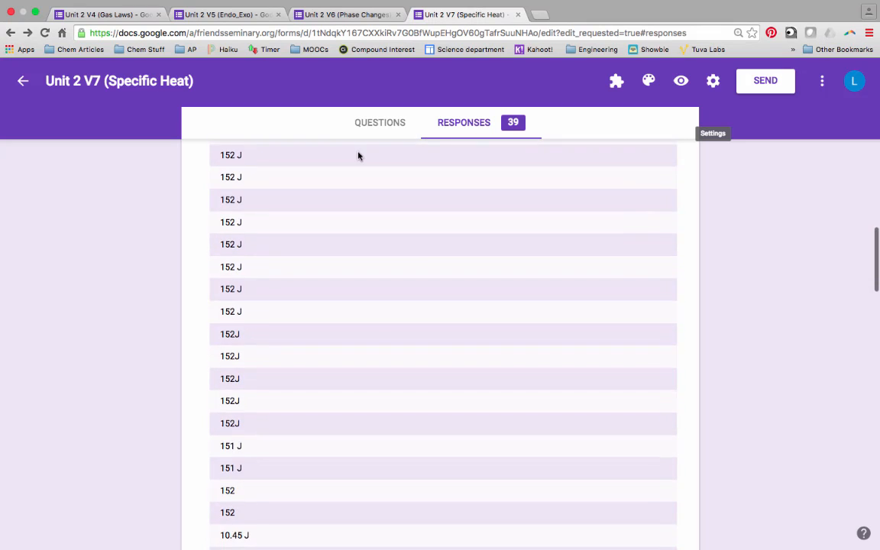
scroll(358, 156, down, 6)
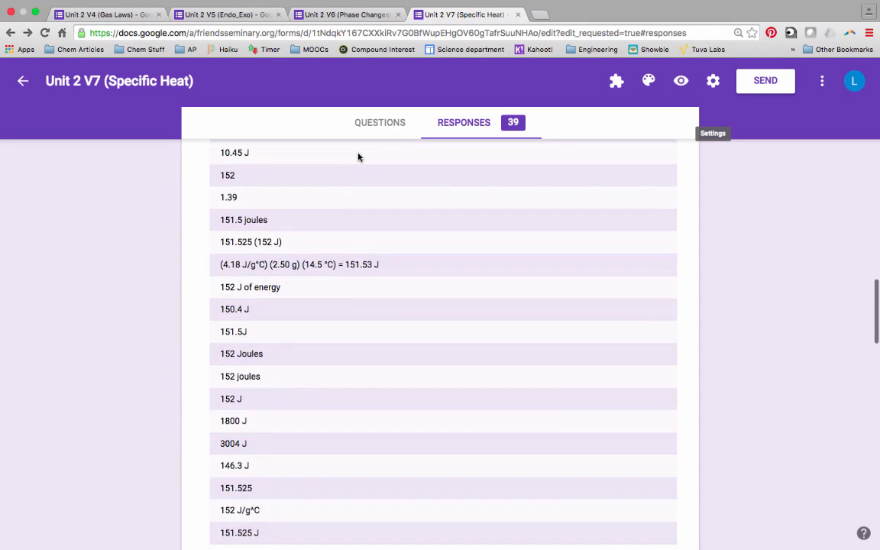
scroll(359, 156, down, 6)
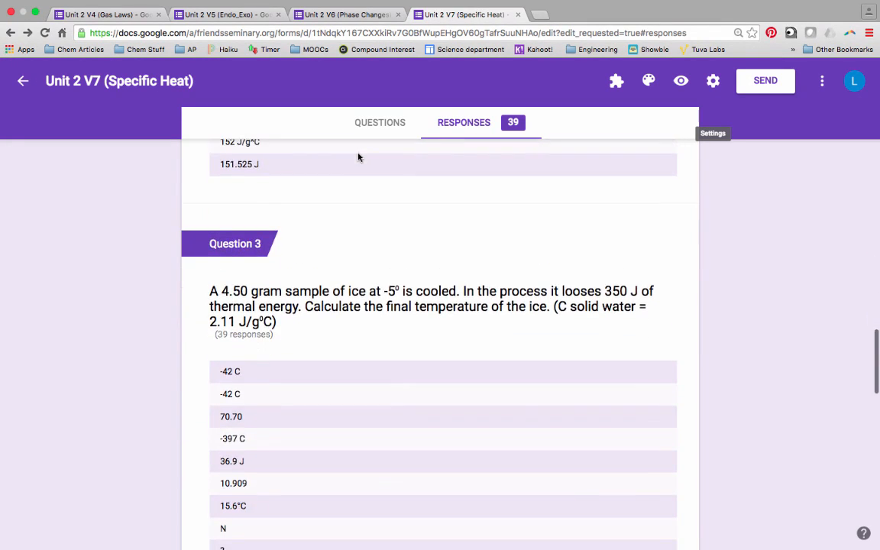
scroll(358, 156, down, 10)
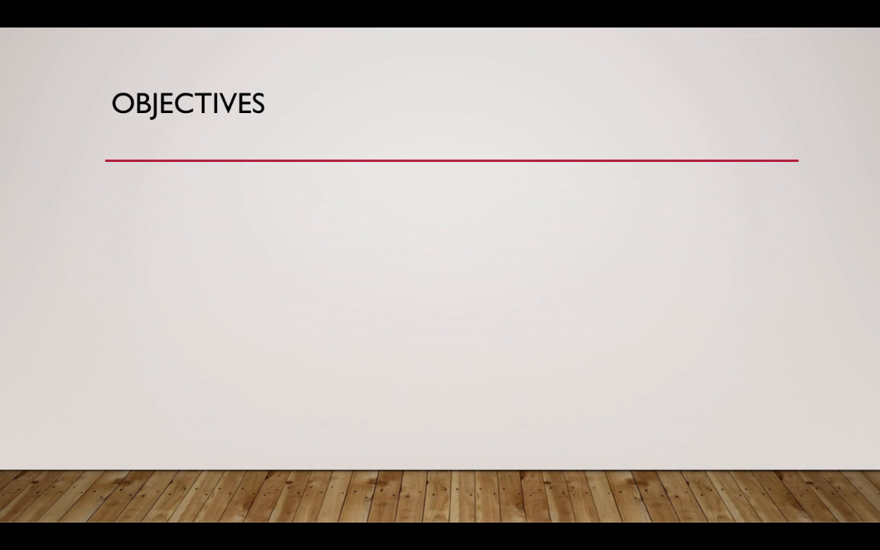
key(Right)
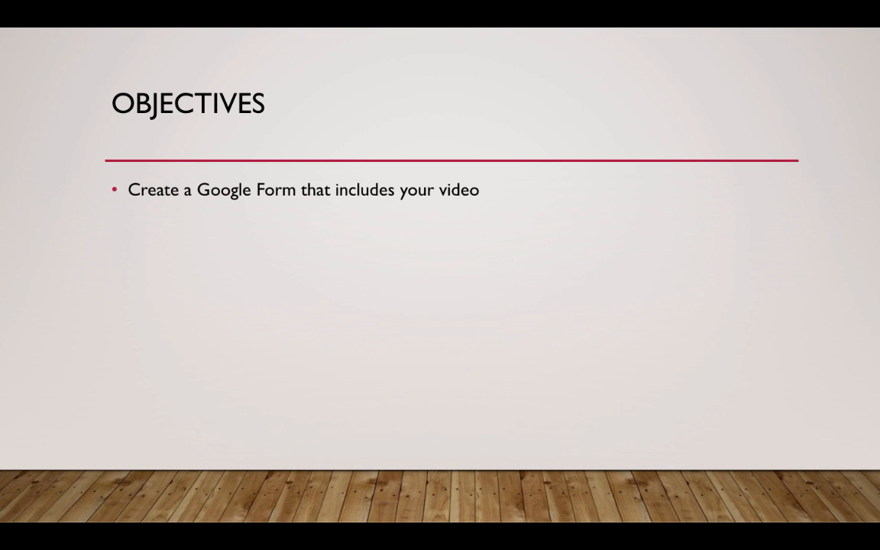
key(Right)
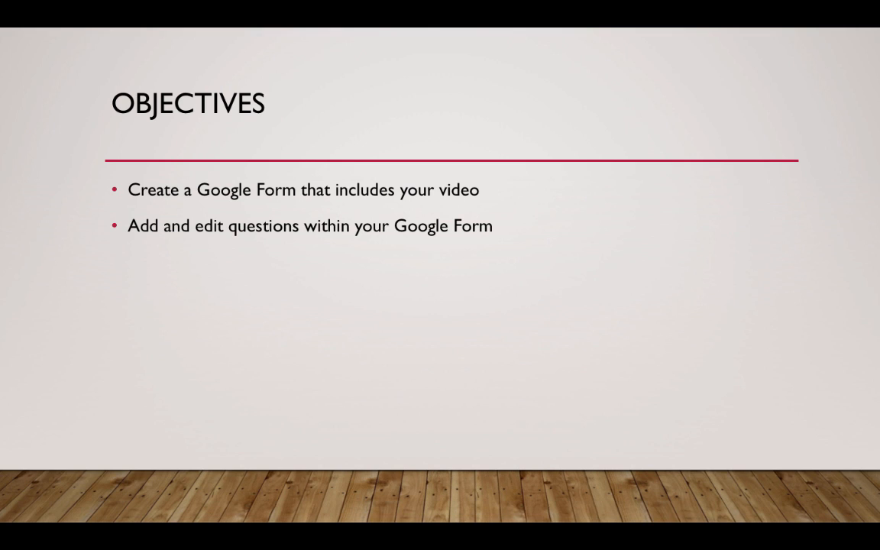
key(Right)
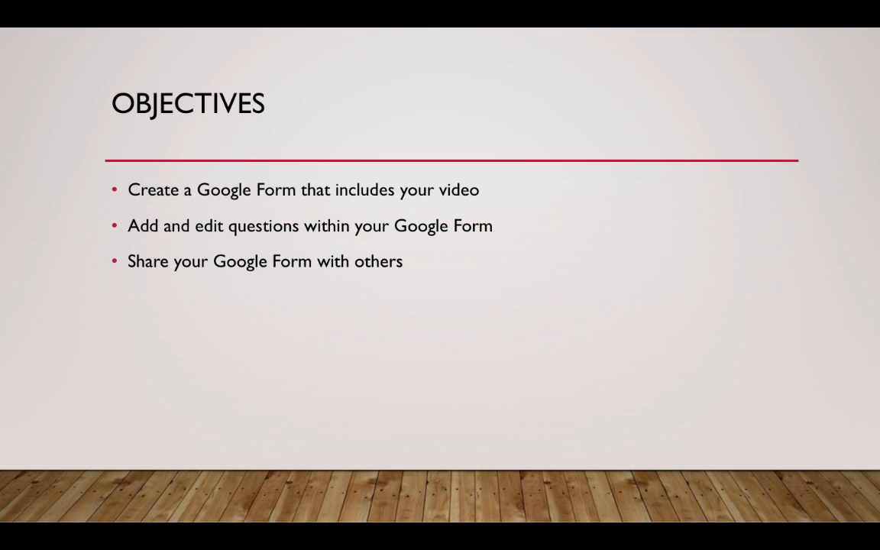
key(Right)
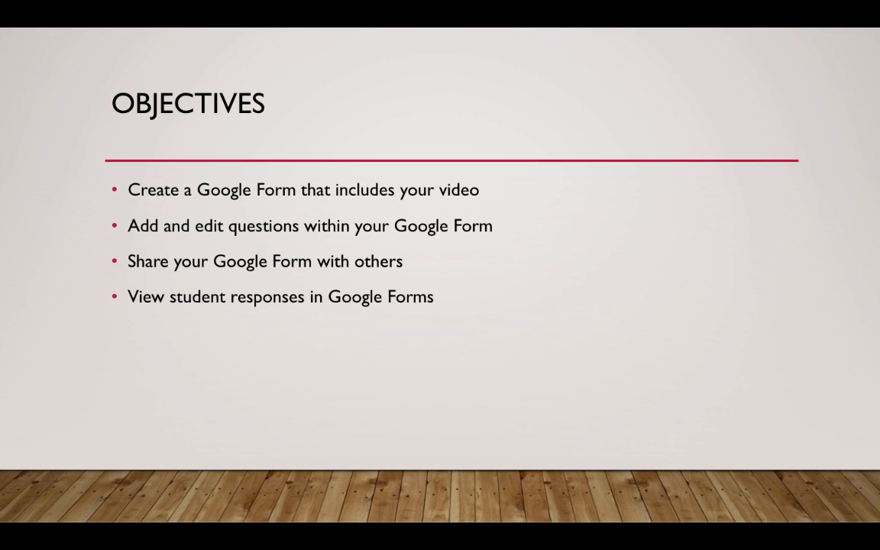